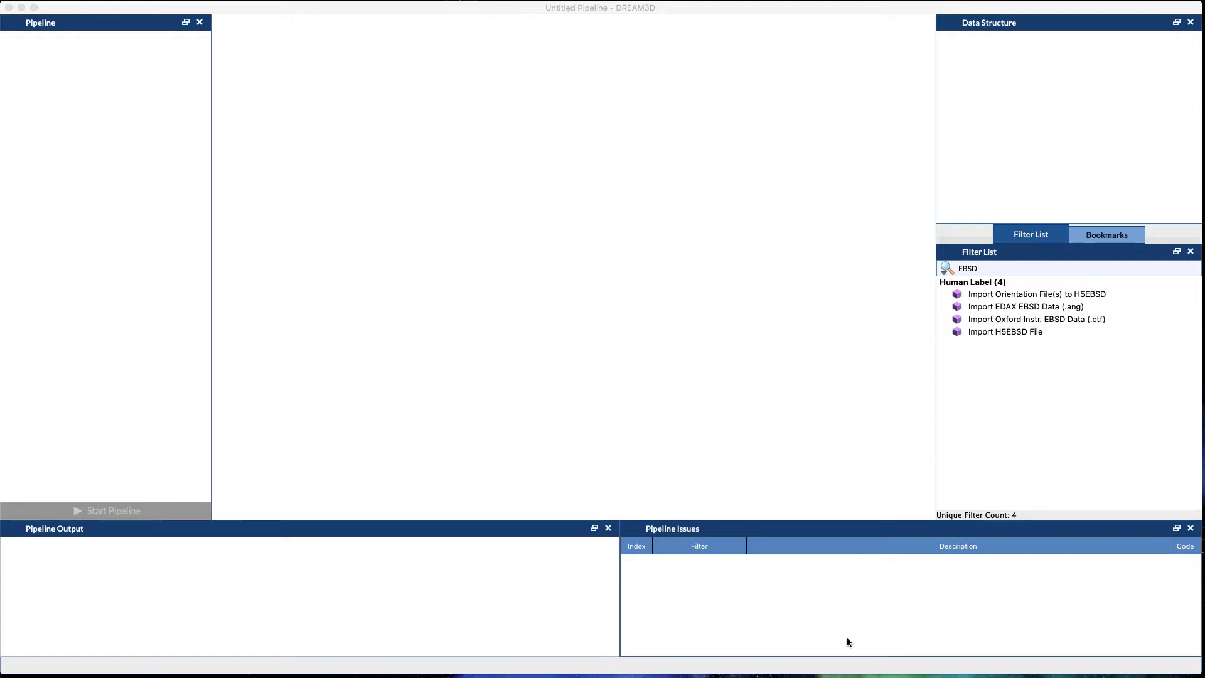
# Search the Filter List for 'EBSD' and select the Import Oxford Instr. EBSD Data (.ctf) filter
pyautogui.click(967, 266)
pyautogui.doubleClick(967, 266)
pyautogui.press('BackSpace')
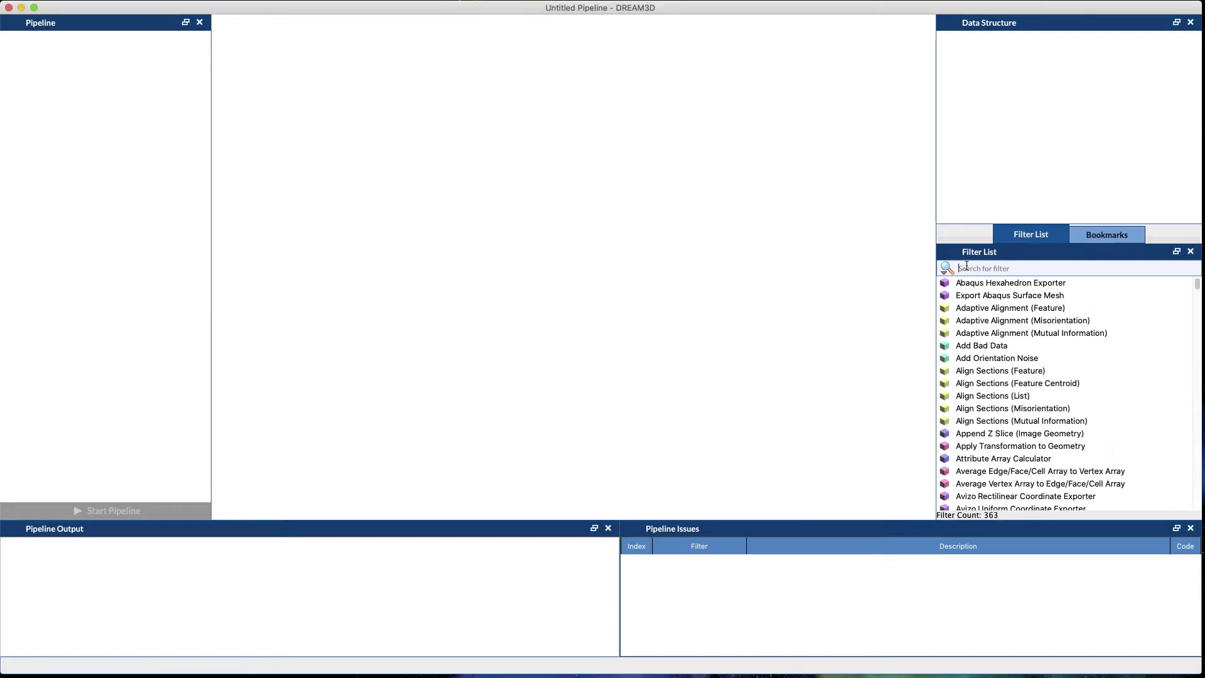
pyautogui.write('EBSD')
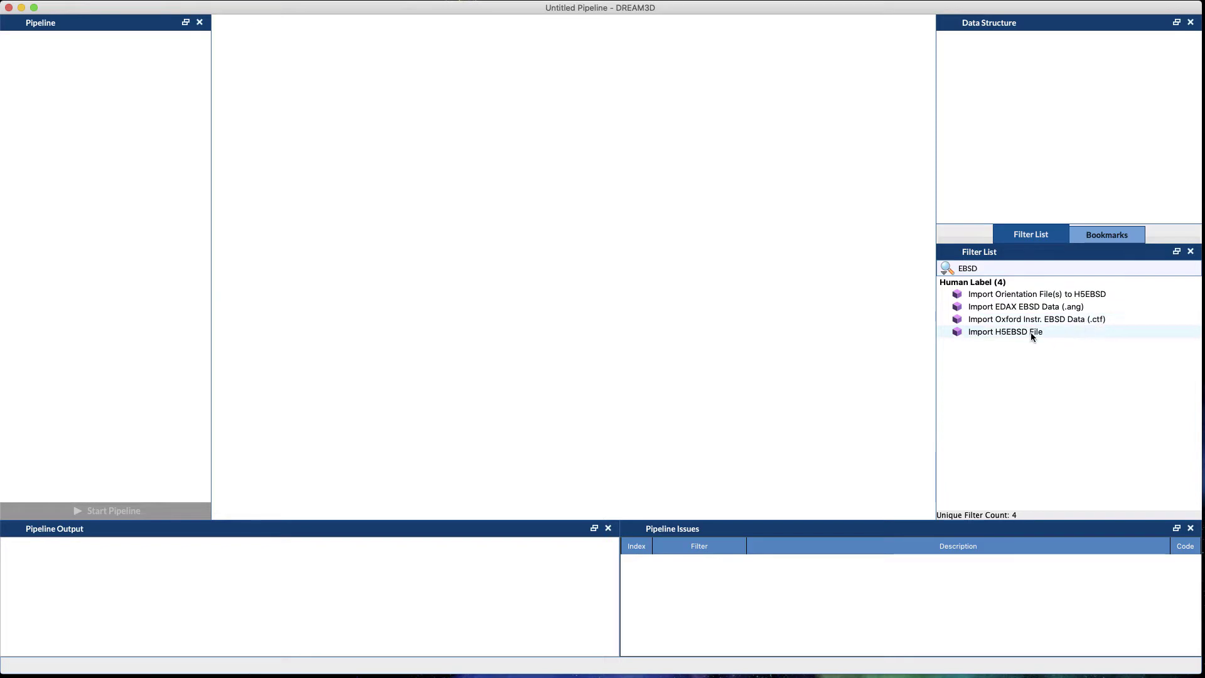
pyautogui.moveTo(1030, 332)
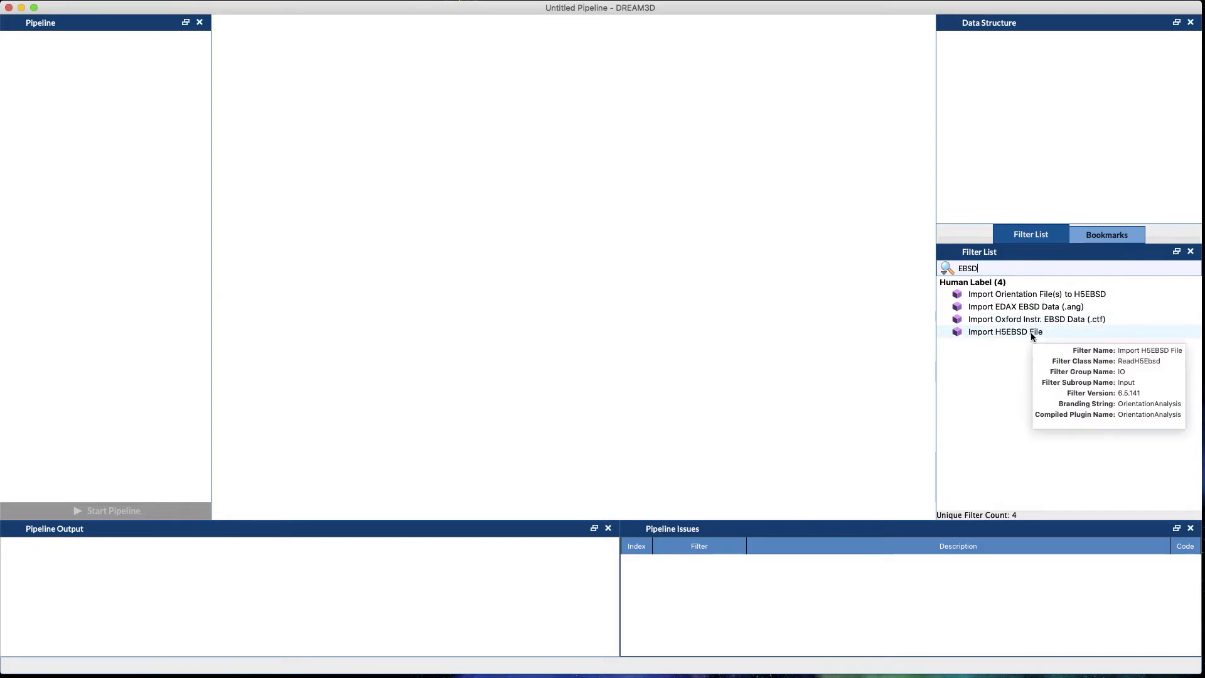
pyautogui.doubleClick(968, 268)
pyautogui.press('BackSpace')
pyautogui.write('EBSD')
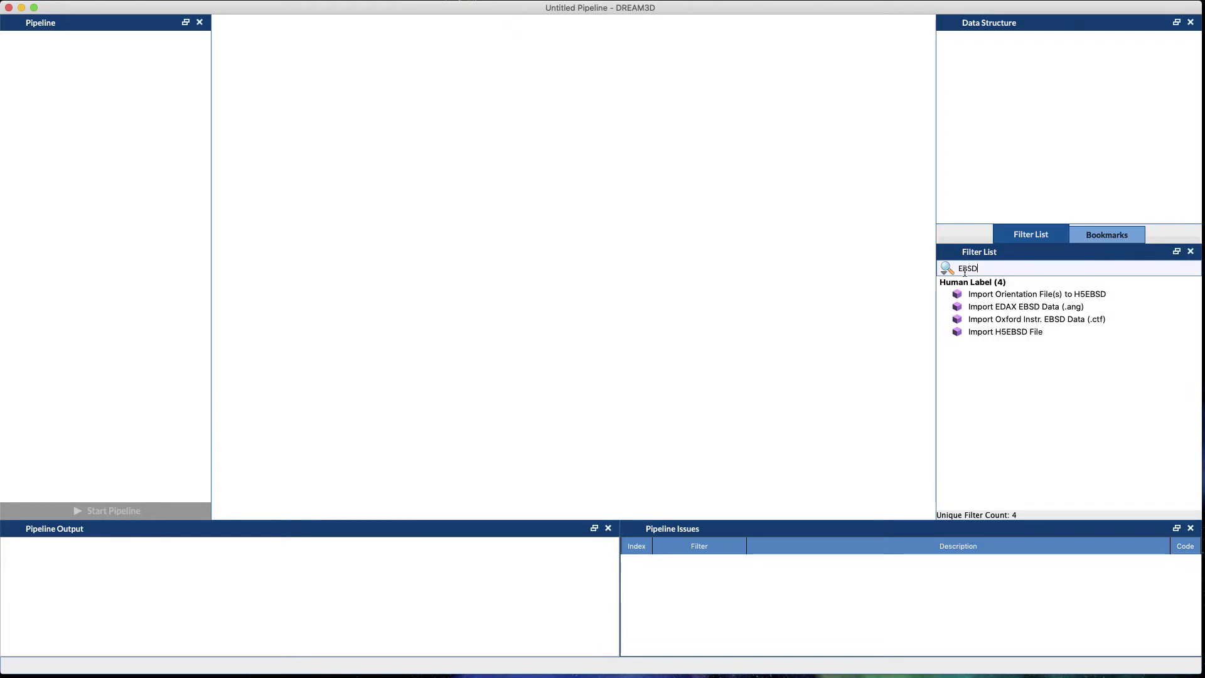
pyautogui.moveTo(998, 322)
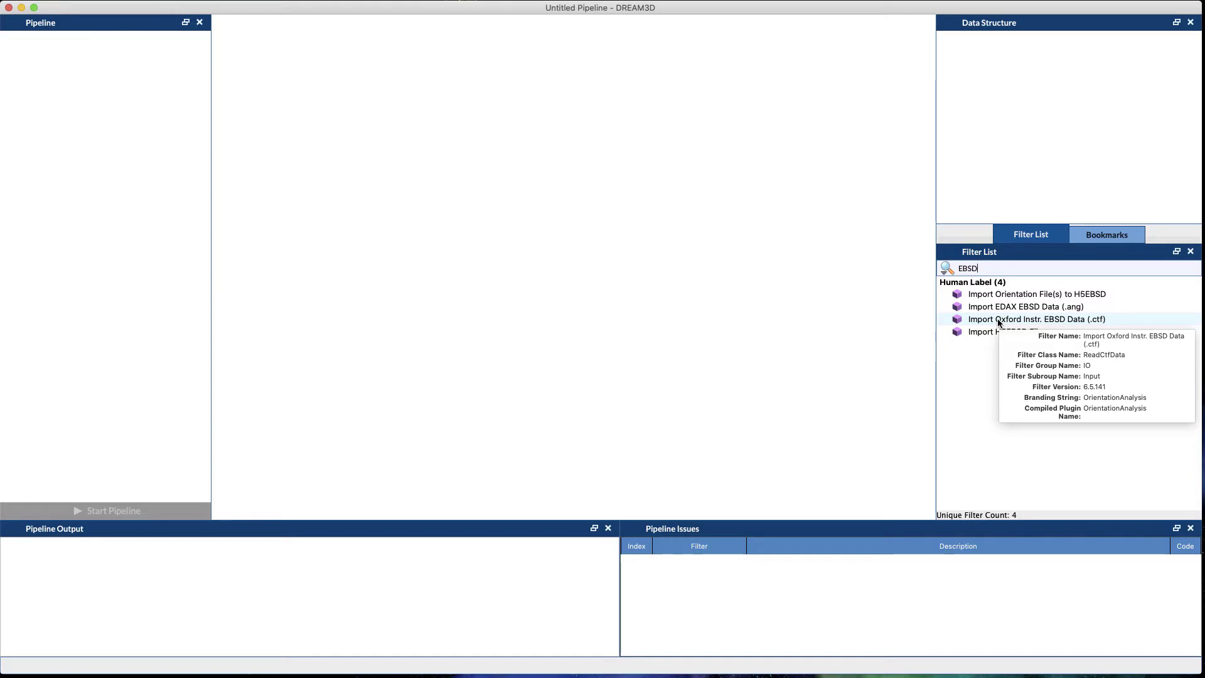
pyautogui.click(998, 321)
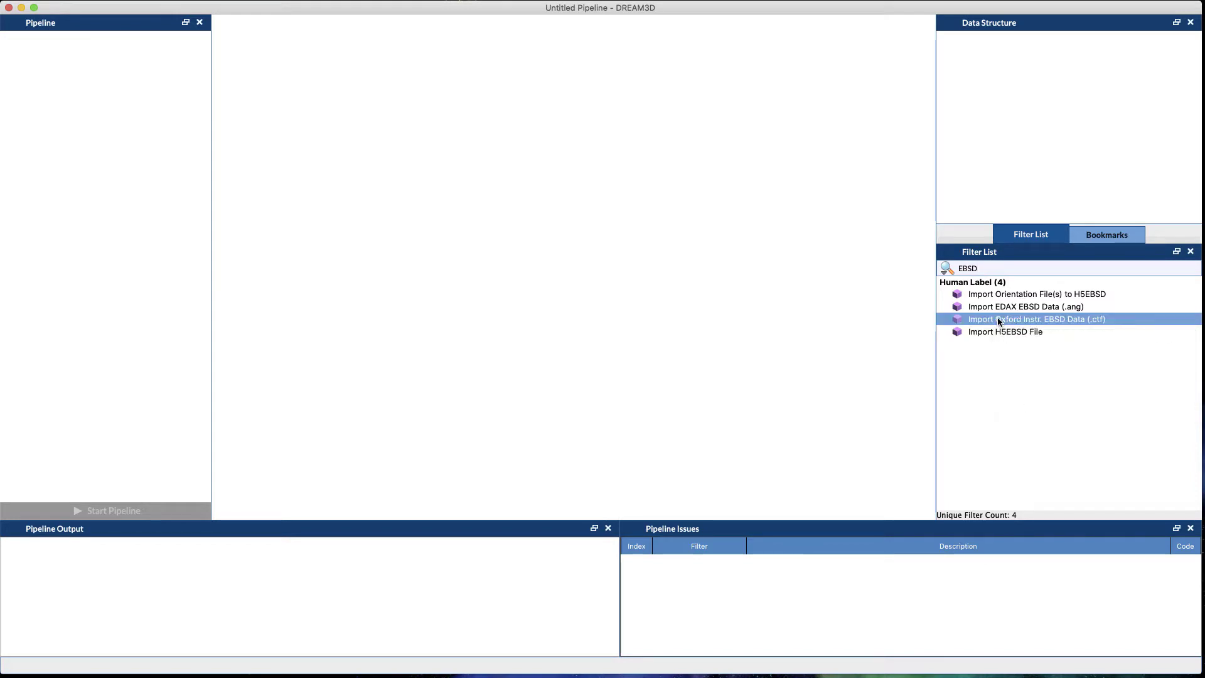
pyautogui.moveTo(1008, 322)
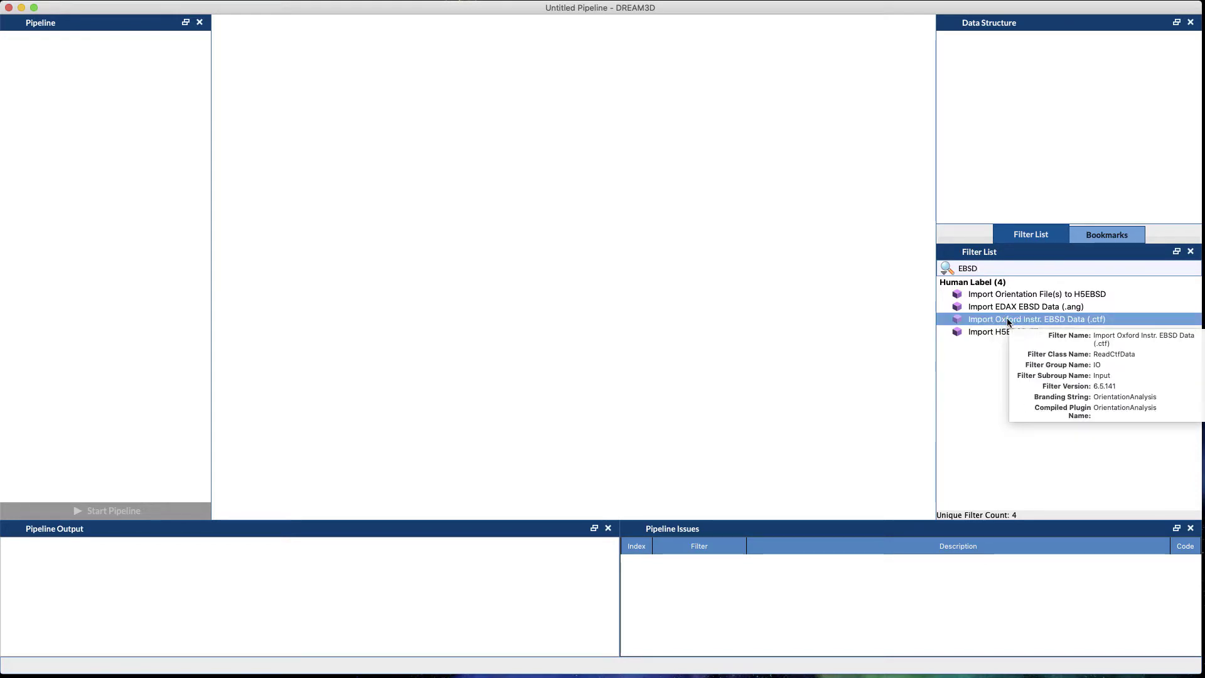
# Add the Oxford .ctf import to the pipeline, load fw-ar-IF1-avtr12-corr.ctf, and check its path
pyautogui.doubleClick(1007, 317)
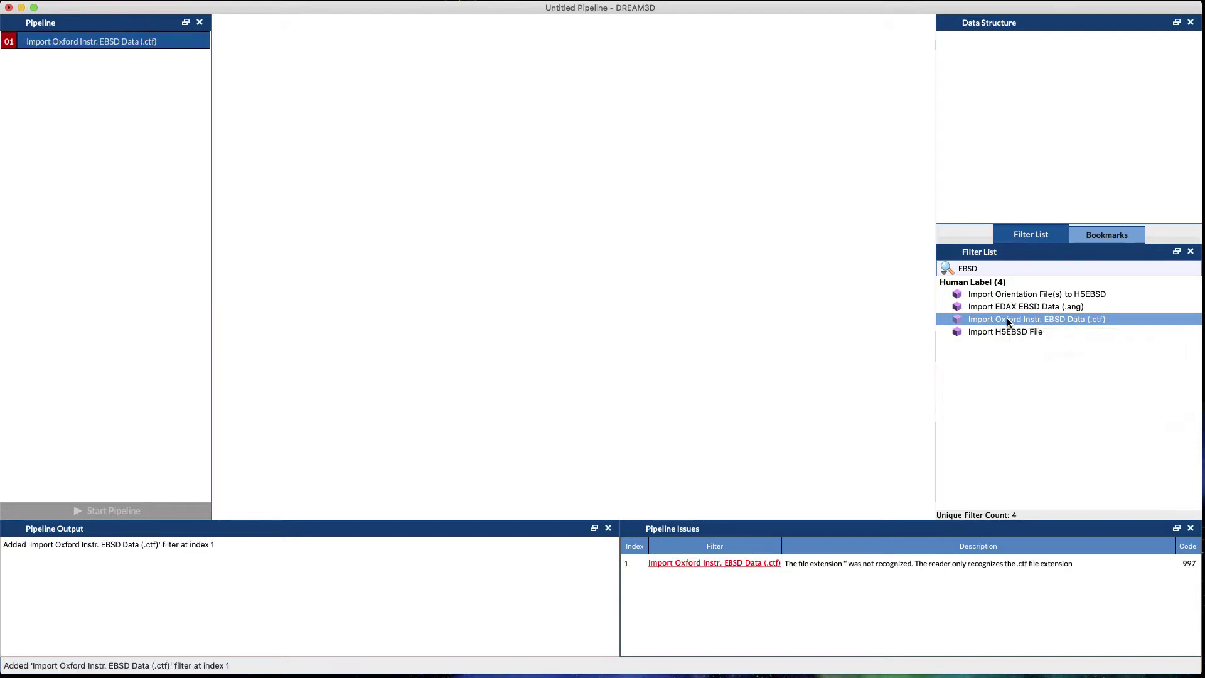
pyautogui.click(76, 42)
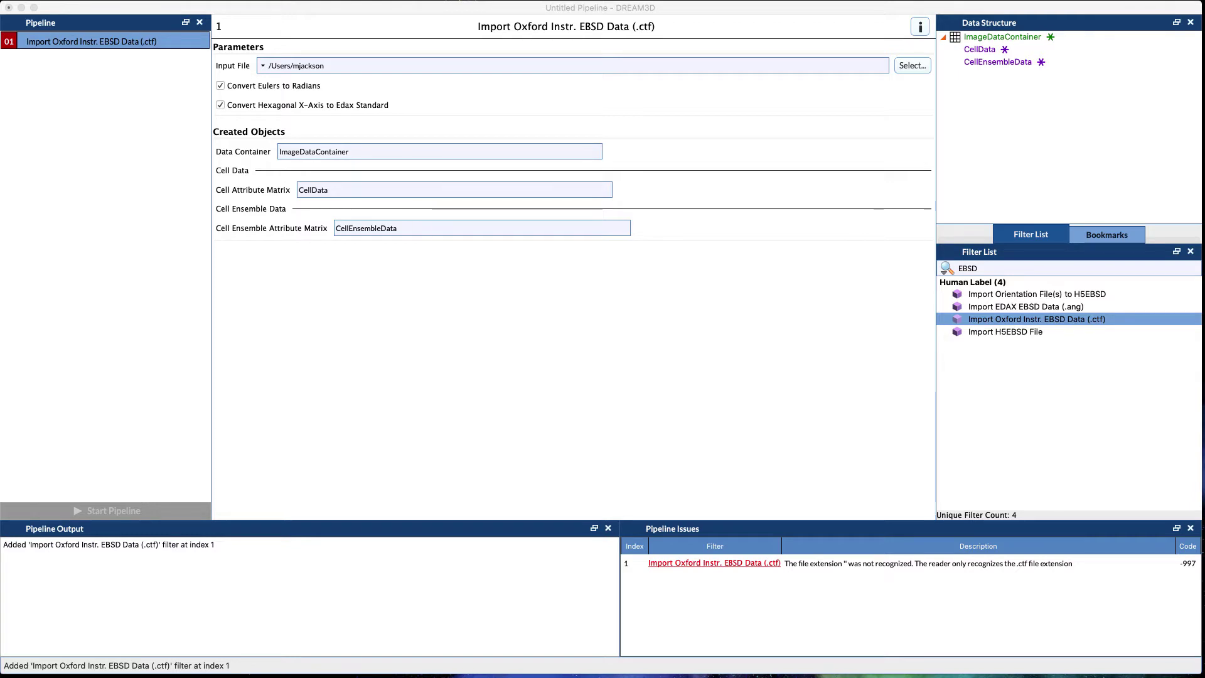
pyautogui.click(566, 75)
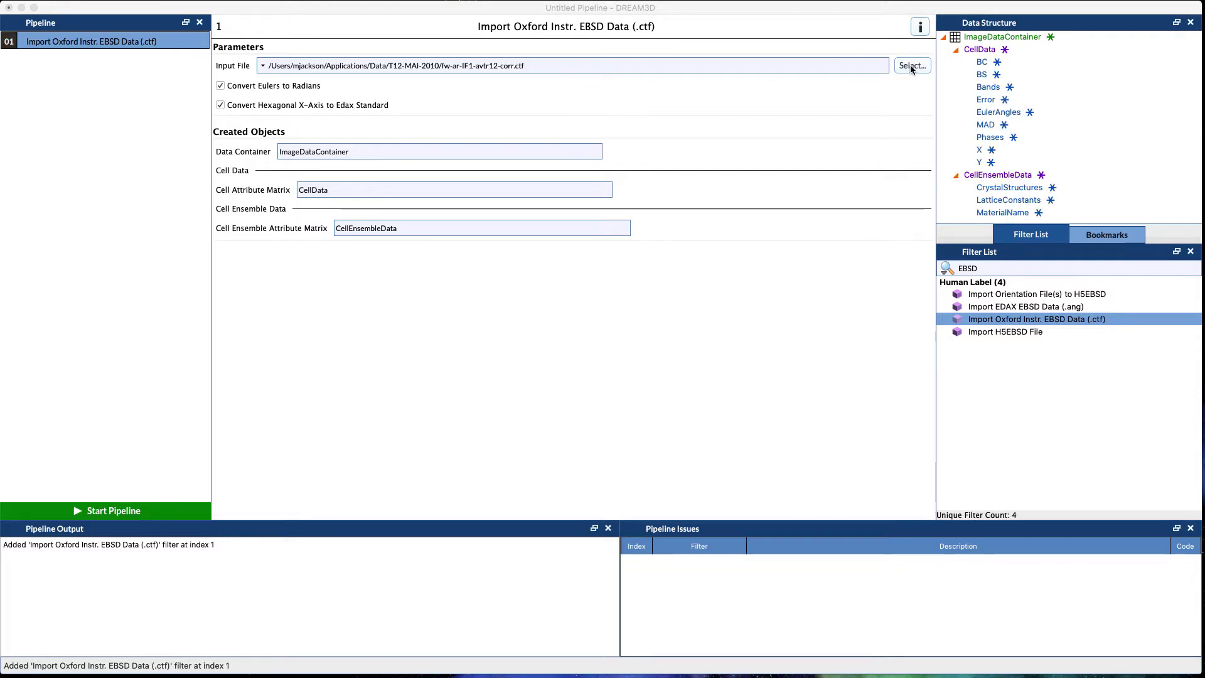
pyautogui.click(692, 63)
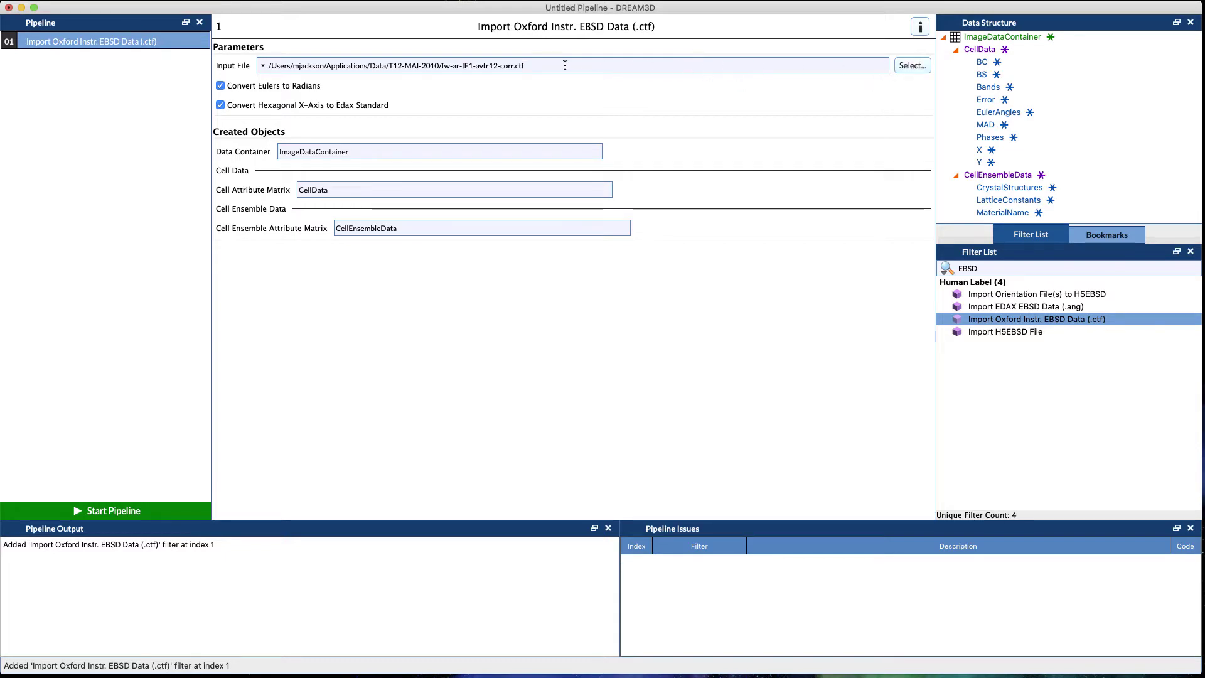
pyautogui.moveTo(565, 65); pyautogui.dragTo(266, 61)
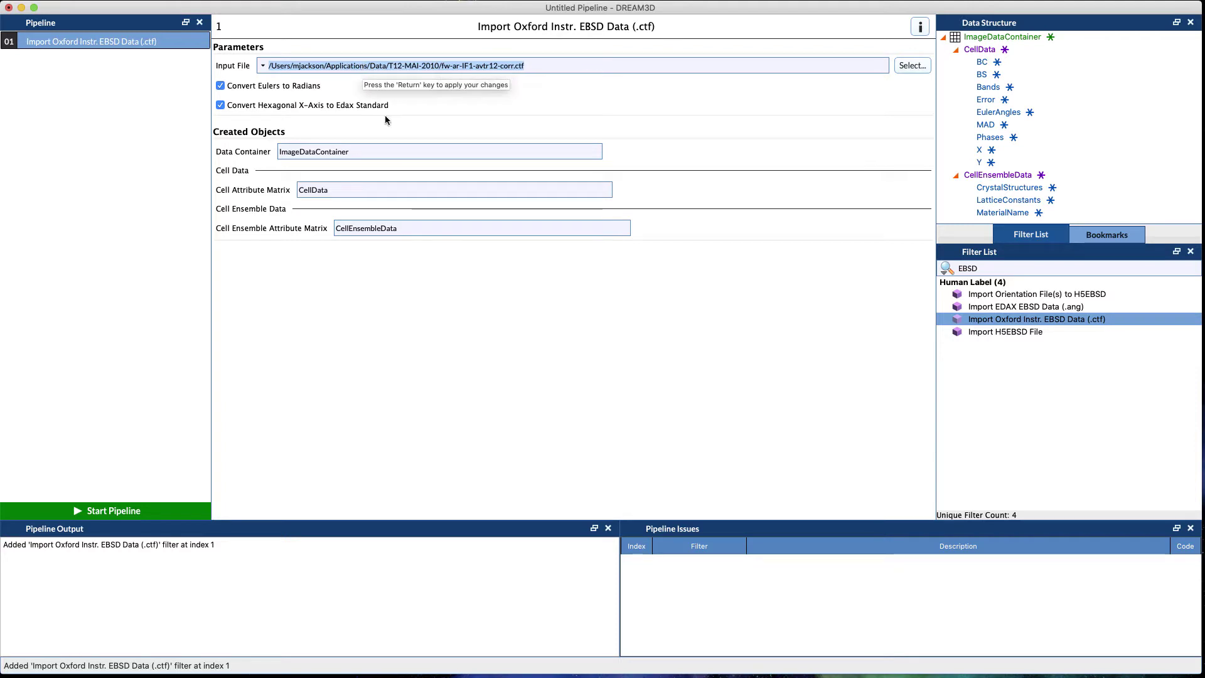
pyautogui.click(270, 340)
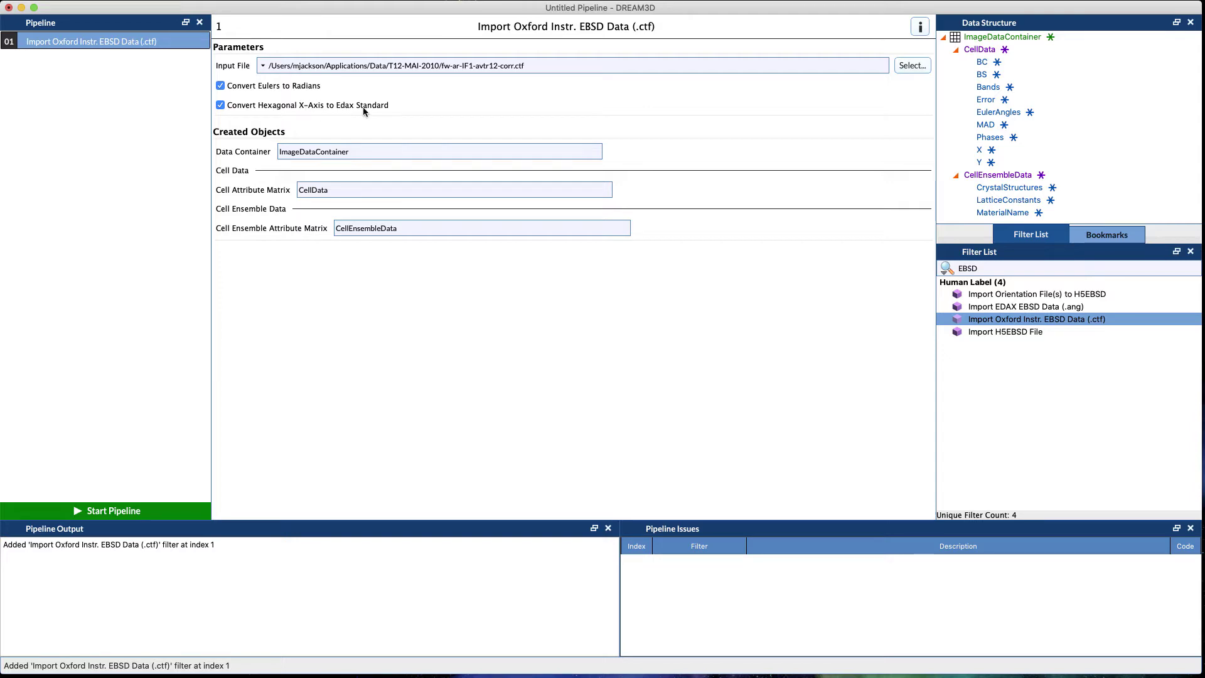
pyautogui.click(920, 28)
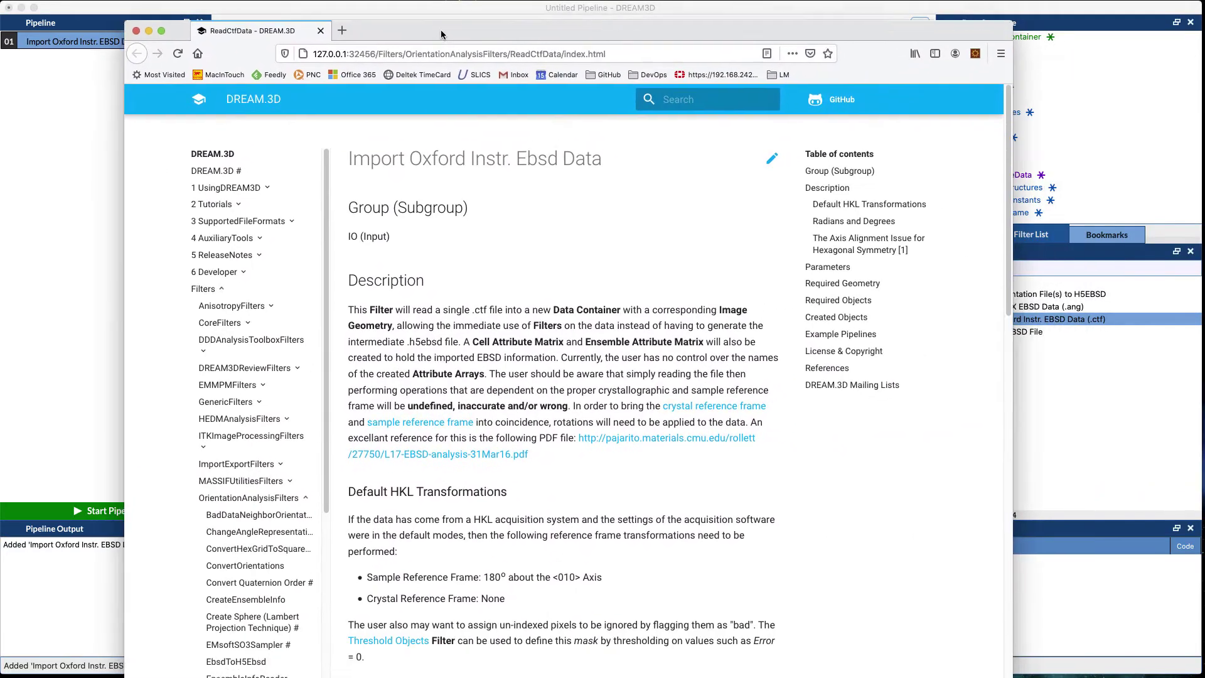
# Read the import help on radians and hexagonal axis alignment down to Figure 1, then close Firefox
pyautogui.moveTo(440, 33); pyautogui.dragTo(444, 22)
pyautogui.scroll(-10, 518, 396)
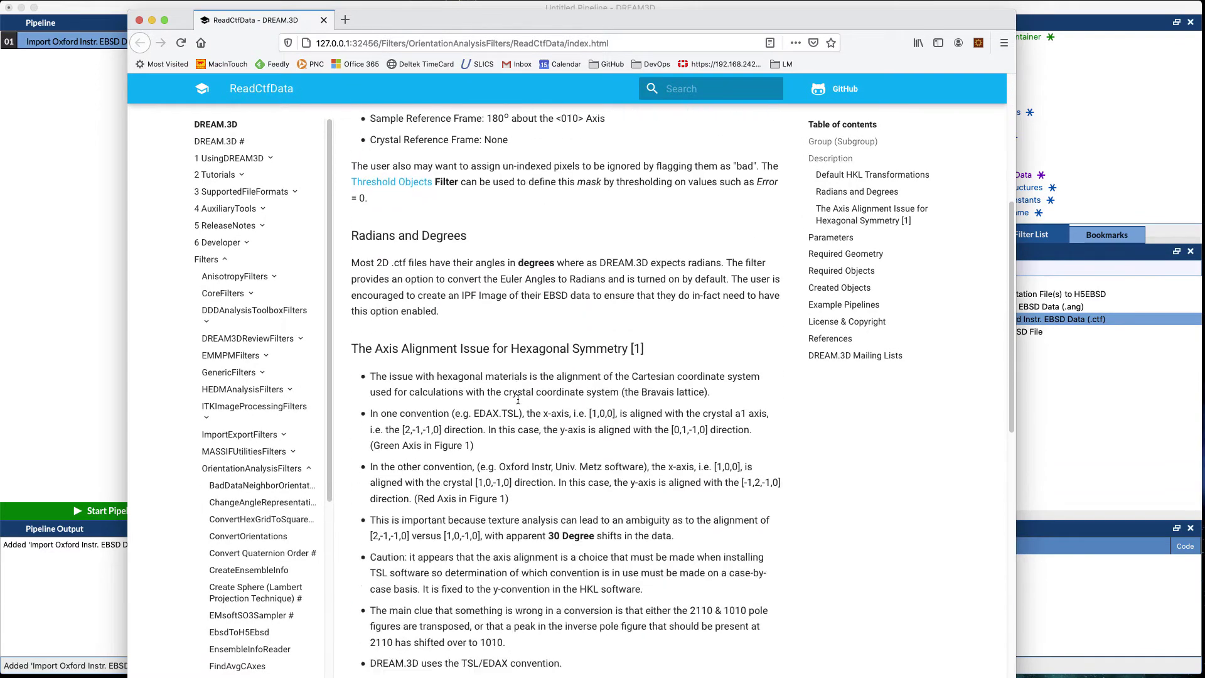
pyautogui.scroll(-10, 518, 400)
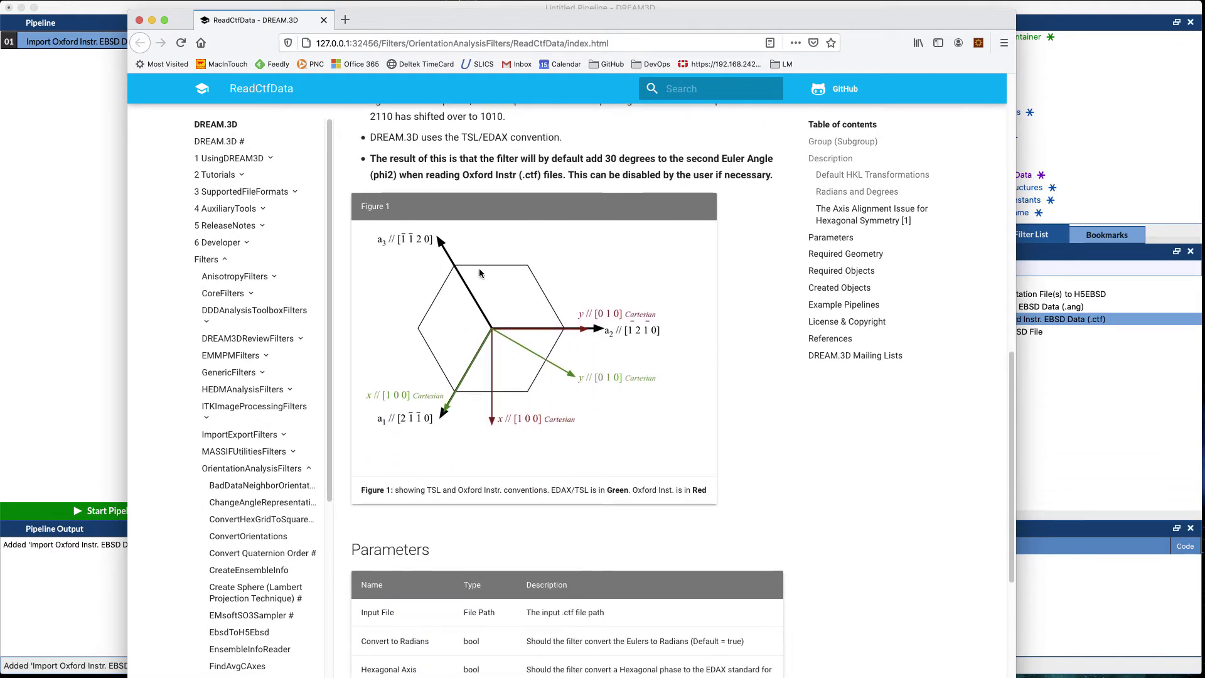
pyautogui.scroll(3, 479, 273)
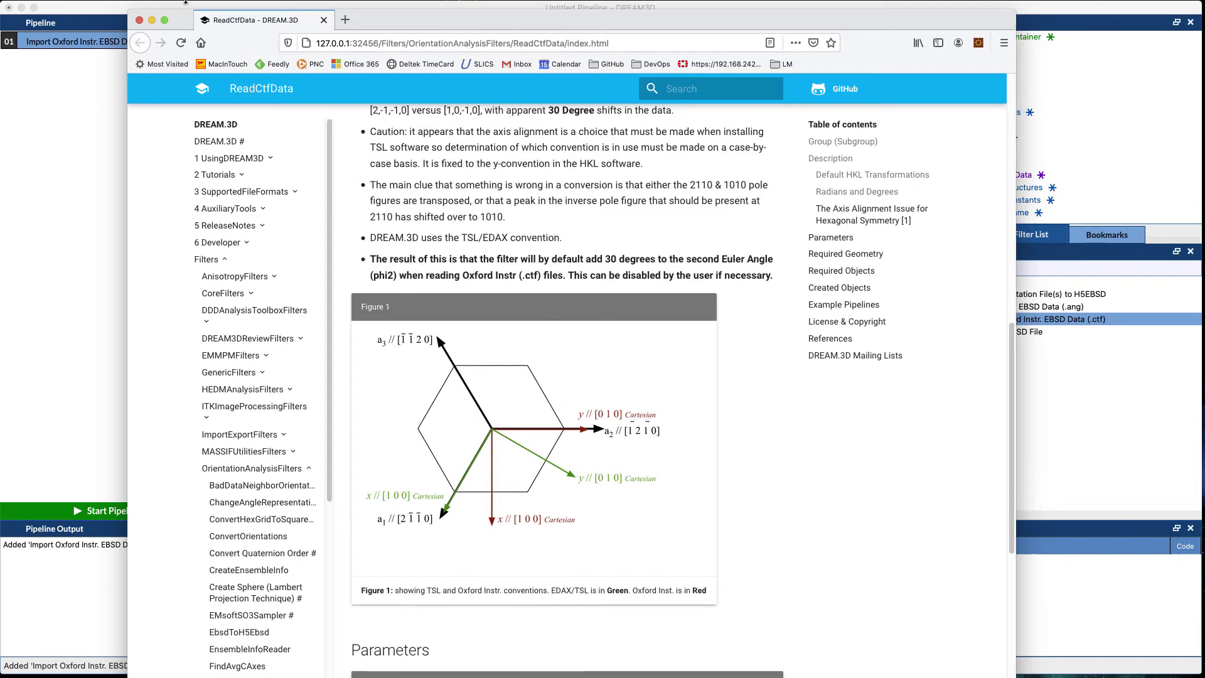
pyautogui.click(140, 21)
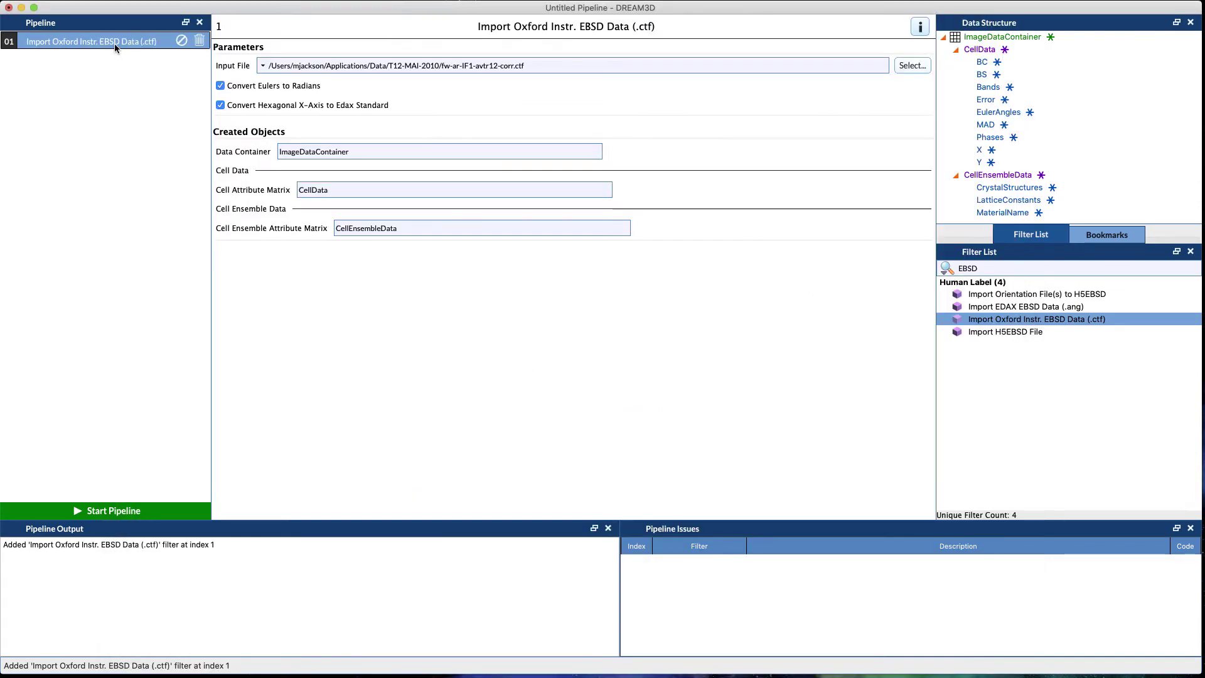
# Search 'Sample' and add Rotate Sample Reference Frame as pipeline step 2
pyautogui.click(983, 268)
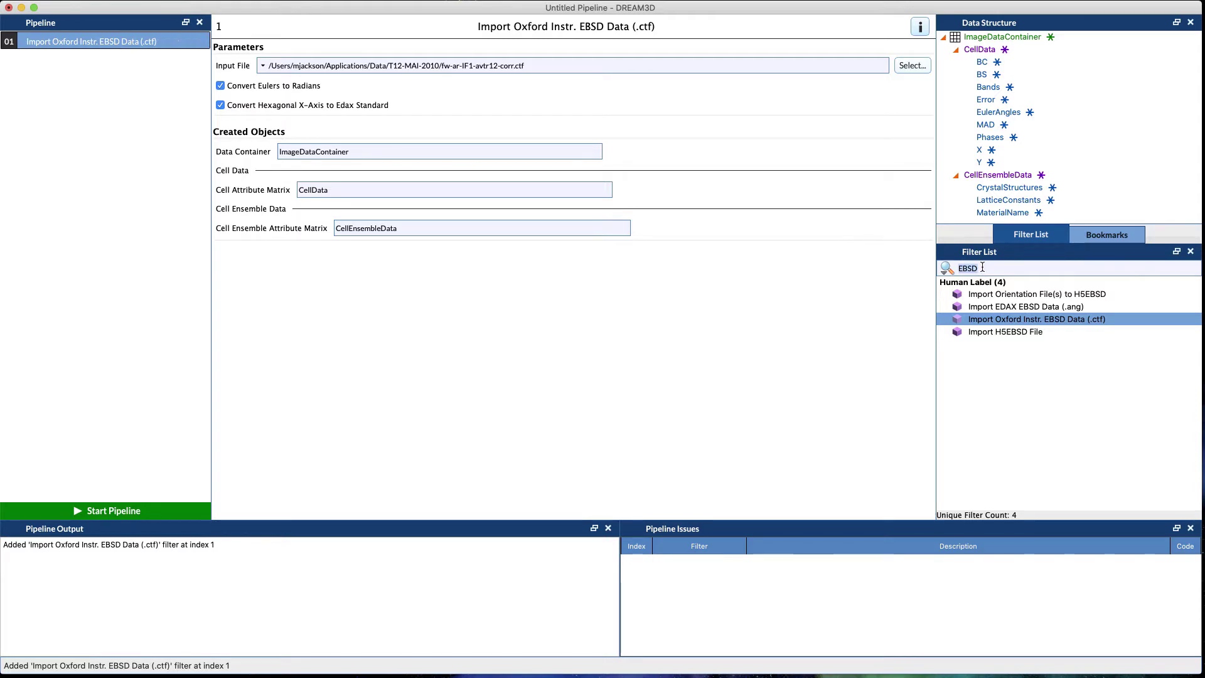
pyautogui.press('BackSpace')
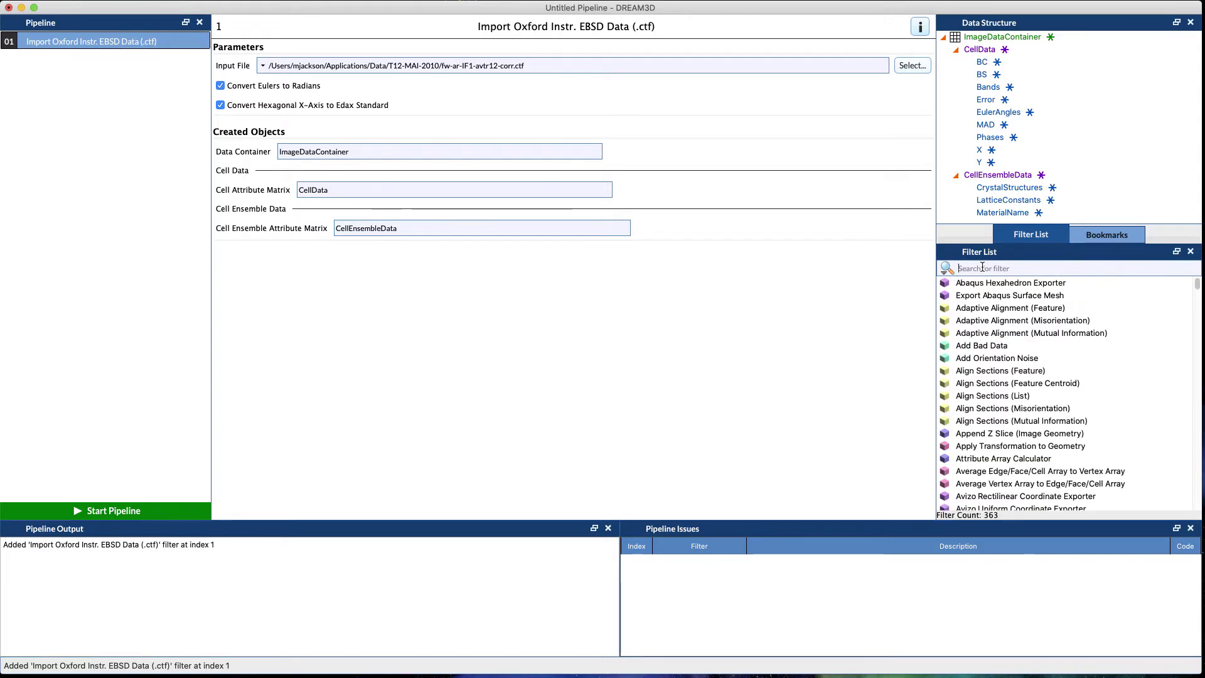
pyautogui.write('Sample')
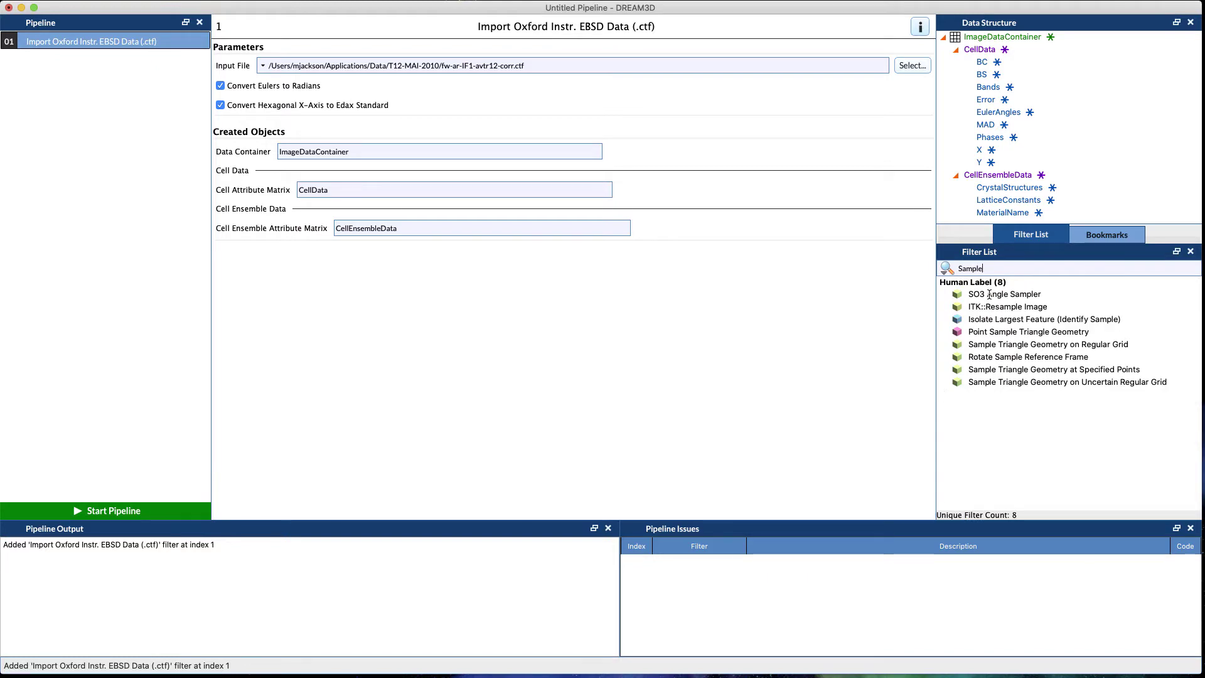
pyautogui.doubleClick(1007, 357)
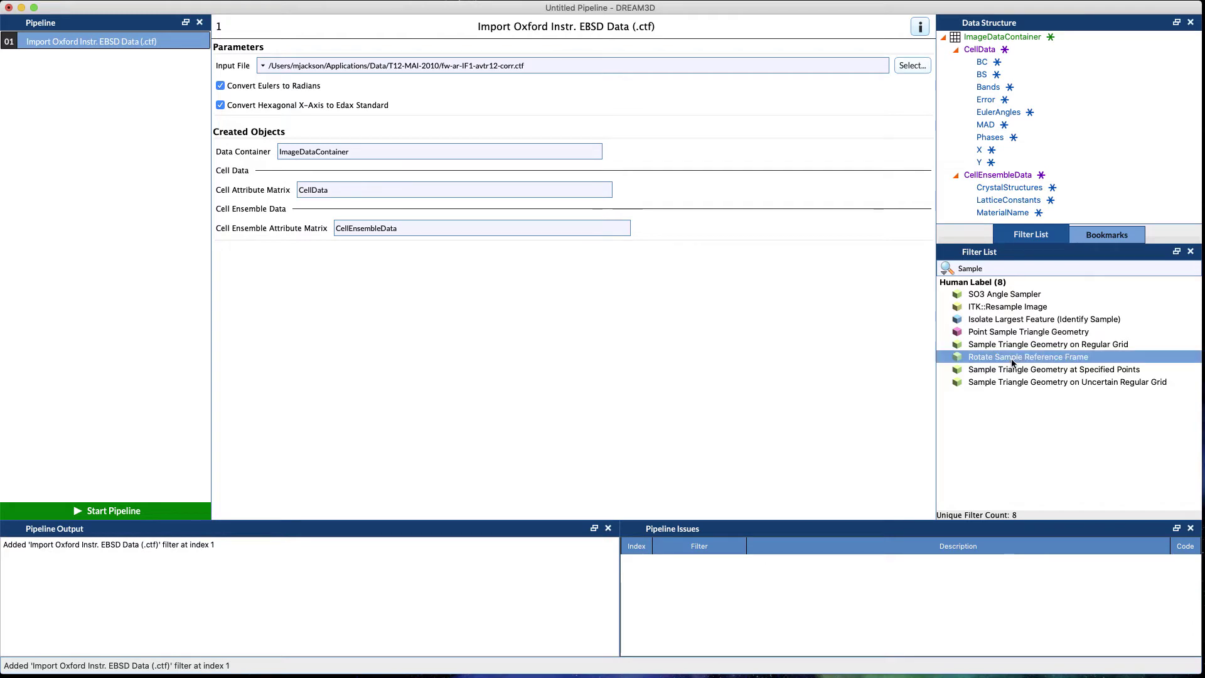
# Search 'Rotate' and add Rotate Euler Reference Frame as pipeline step 3
pyautogui.doubleClick(967, 268)
pyautogui.write('Crystal')
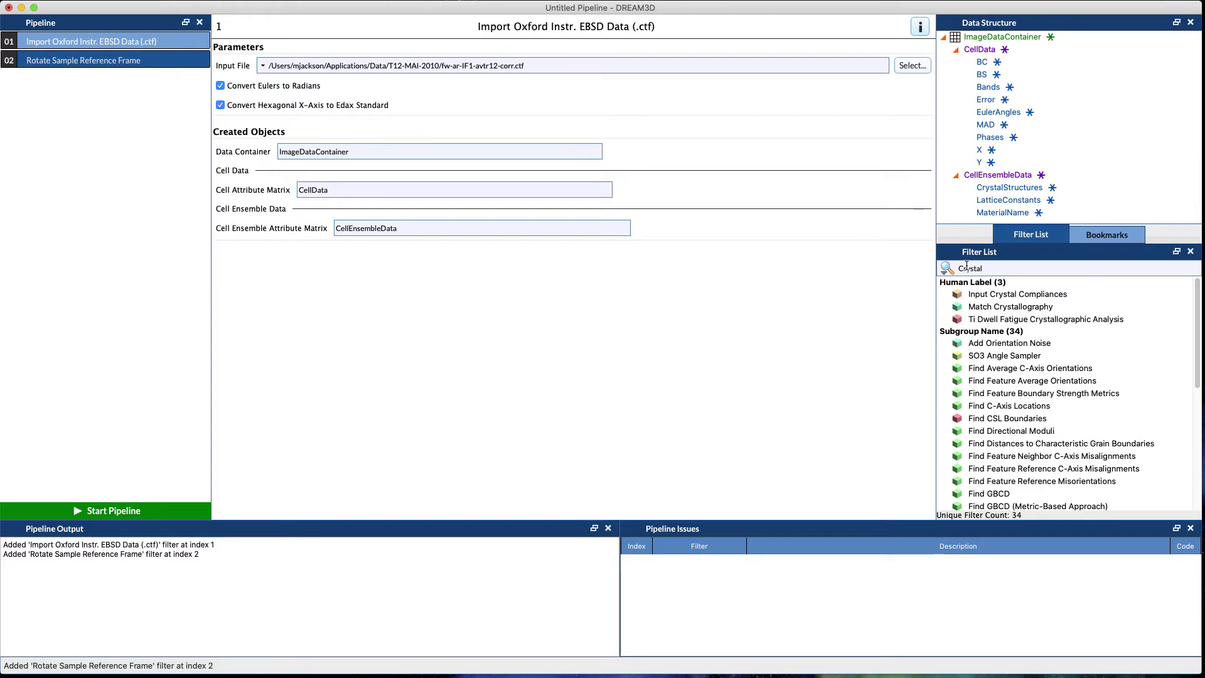
pyautogui.press('super+a')
pyautogui.write('Rotate')
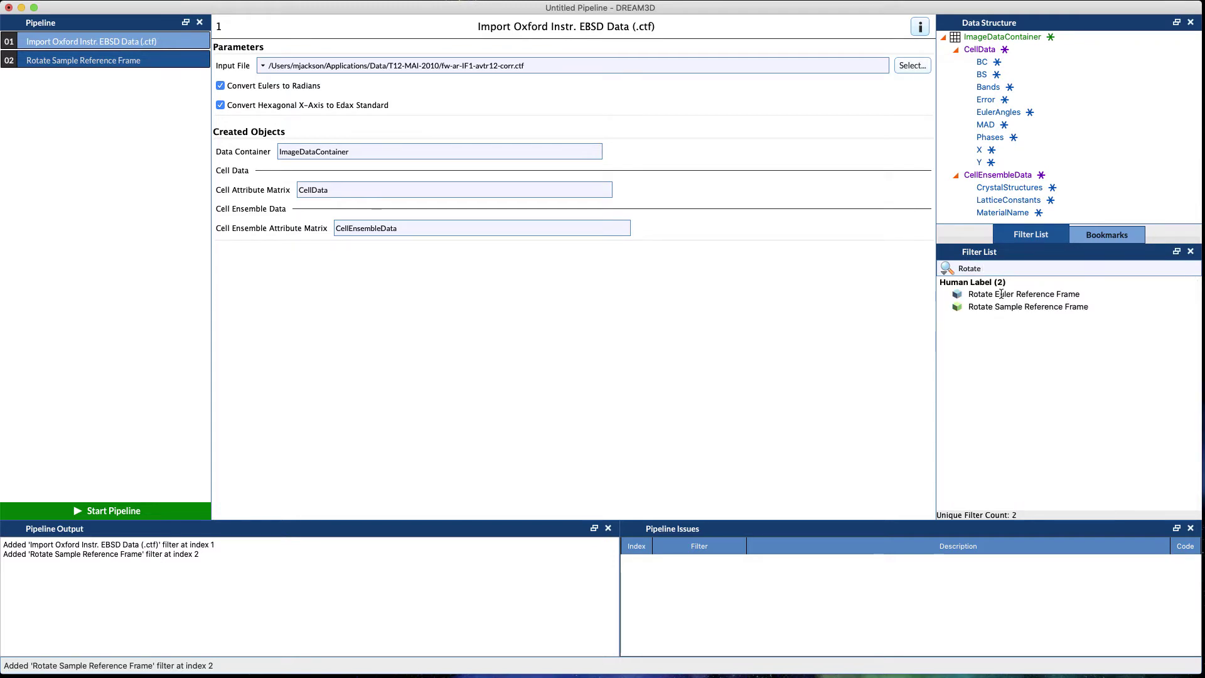
pyautogui.click(1002, 295)
pyautogui.doubleClick(1002, 297)
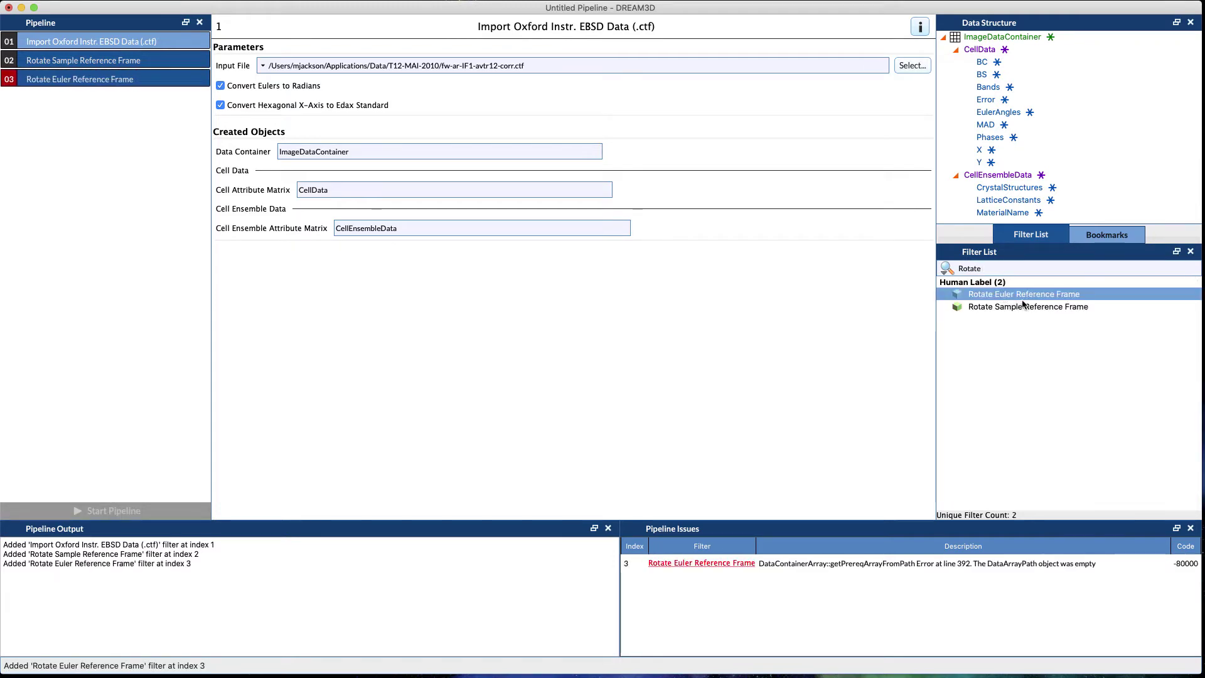
# Review the Rotate Euler and Oxford import settings and reopen the import filter's help page
pyautogui.click(72, 79)
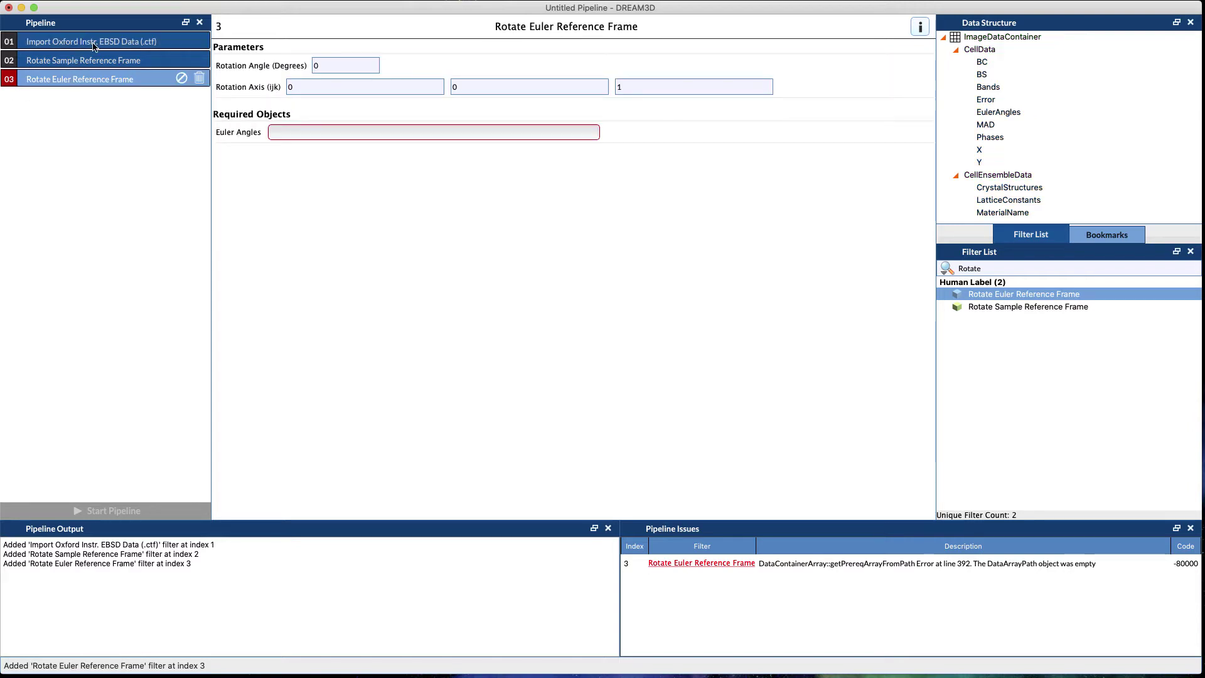
pyautogui.click(93, 44)
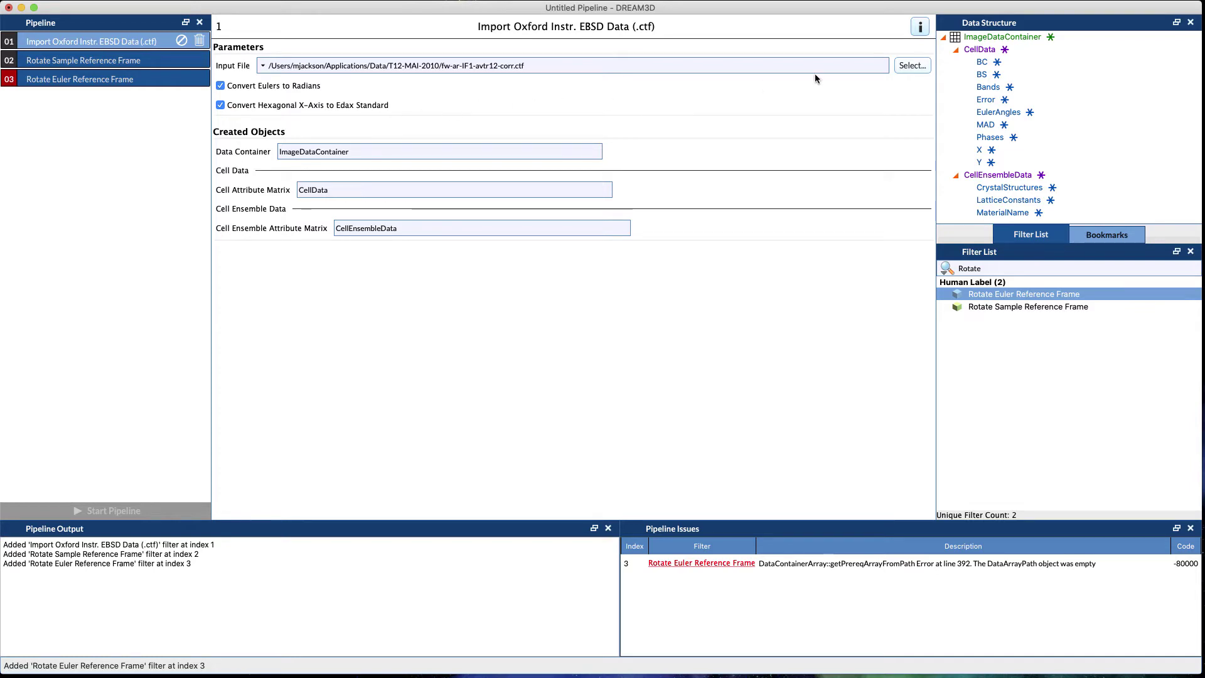
pyautogui.click(920, 26)
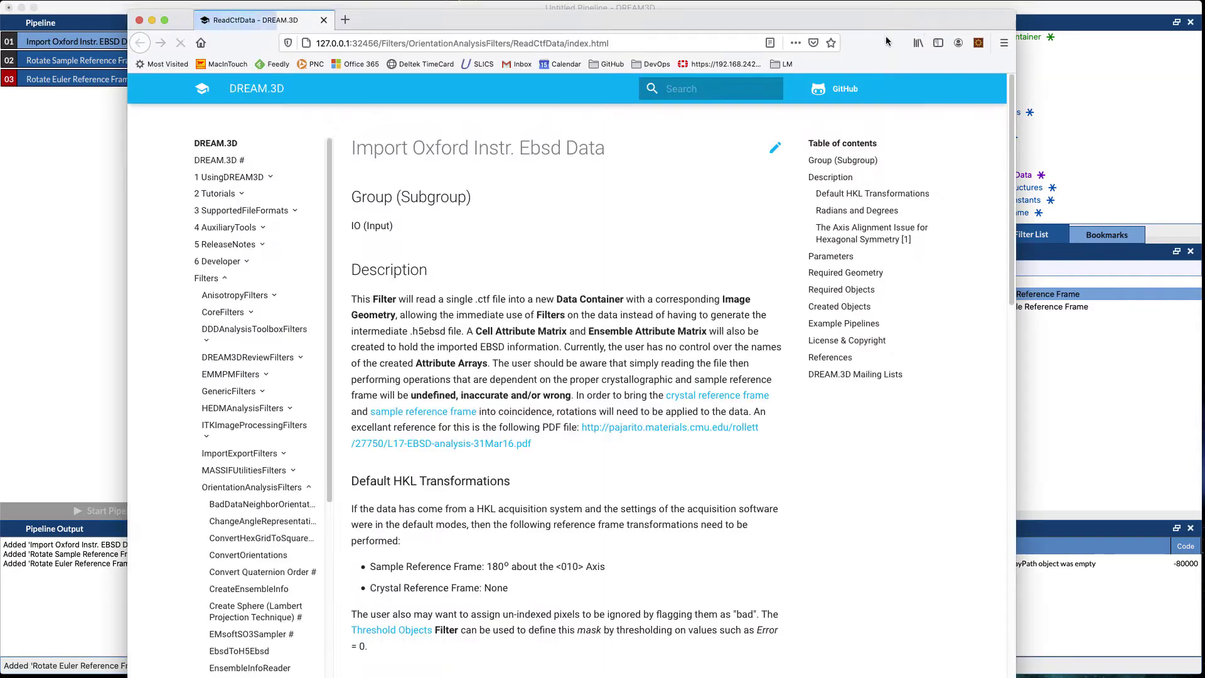
# Highlight the Default HKL Transformations Sample and Crystal Reference Frame lines, then move the help window aside
pyautogui.moveTo(749, 28); pyautogui.dragTo(774, 20)
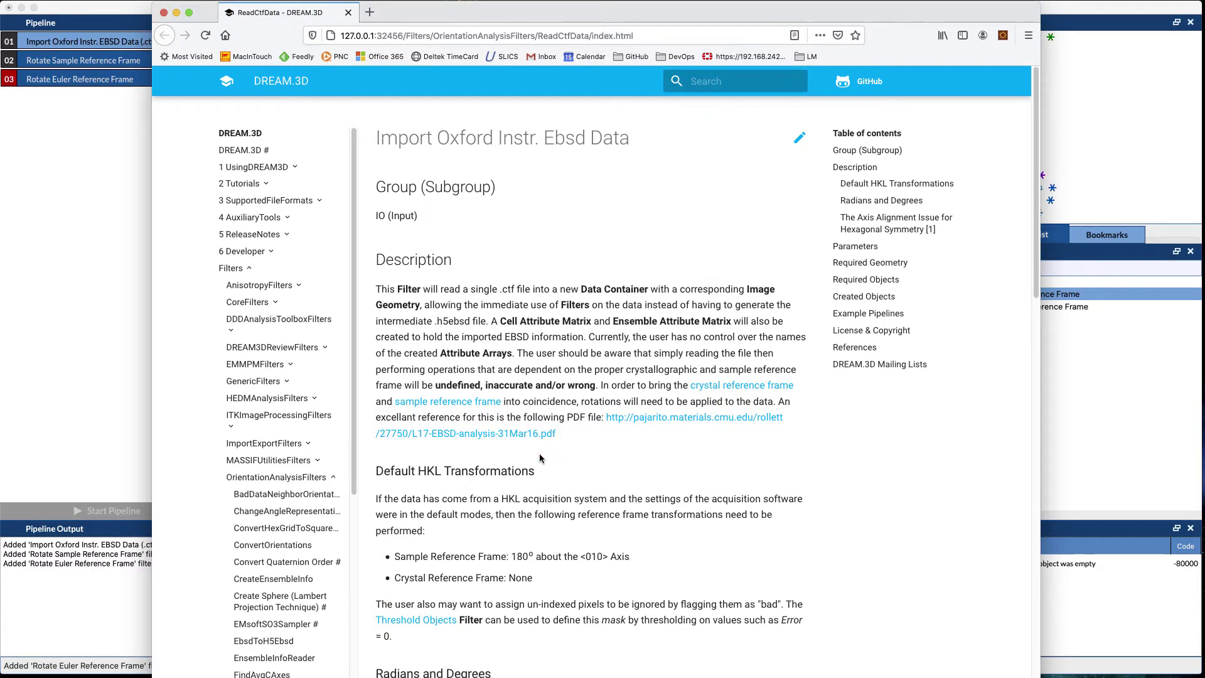
pyautogui.scroll(-3, 540, 458)
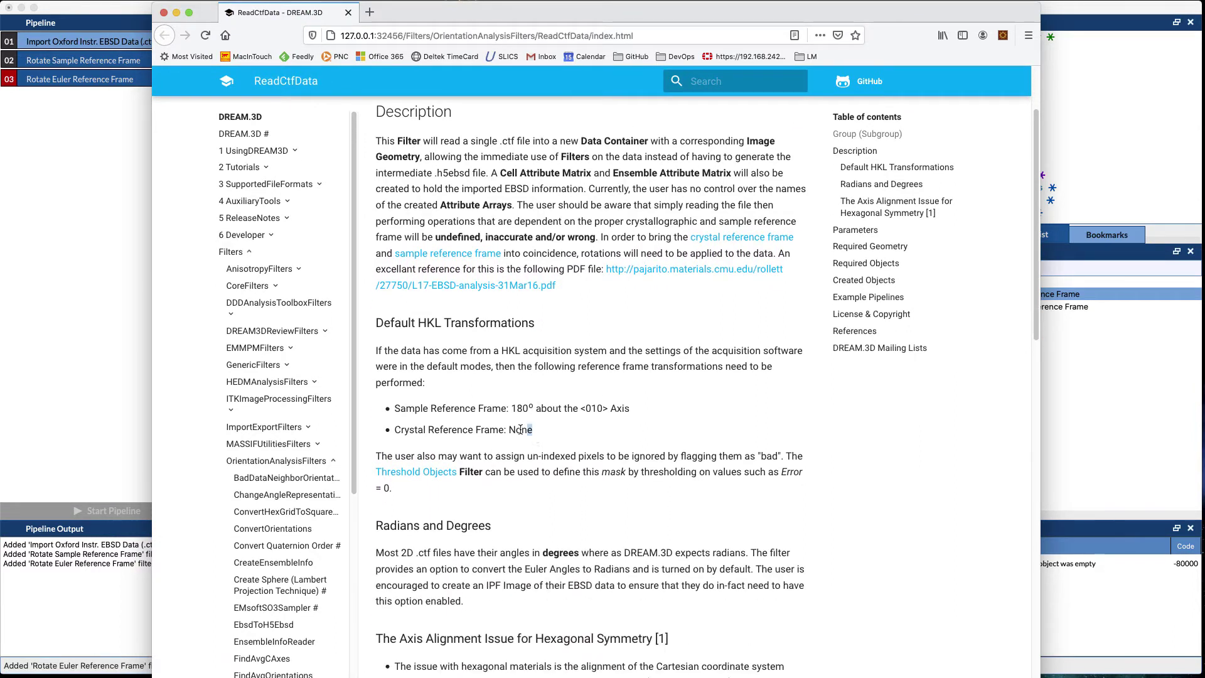
pyautogui.moveTo(534, 428); pyautogui.dragTo(393, 410)
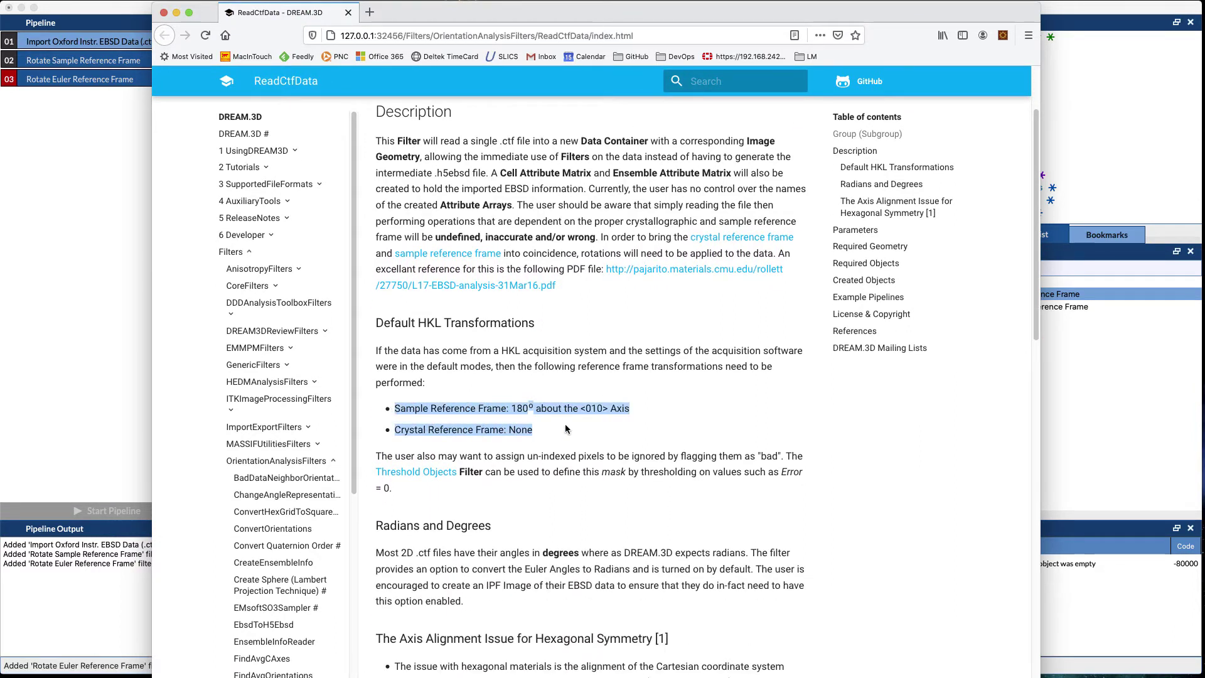
pyautogui.click(538, 432)
pyautogui.moveTo(533, 431); pyautogui.dragTo(380, 413)
pyautogui.click(533, 429)
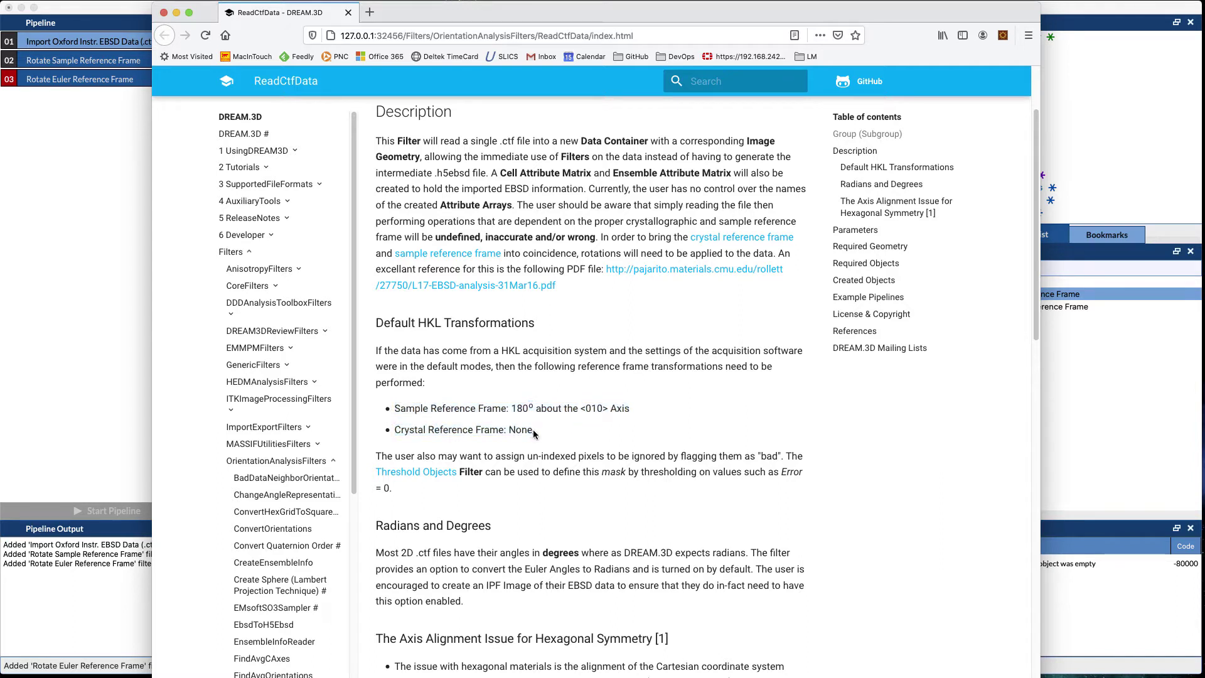
pyautogui.moveTo(533, 429); pyautogui.dragTo(395, 407)
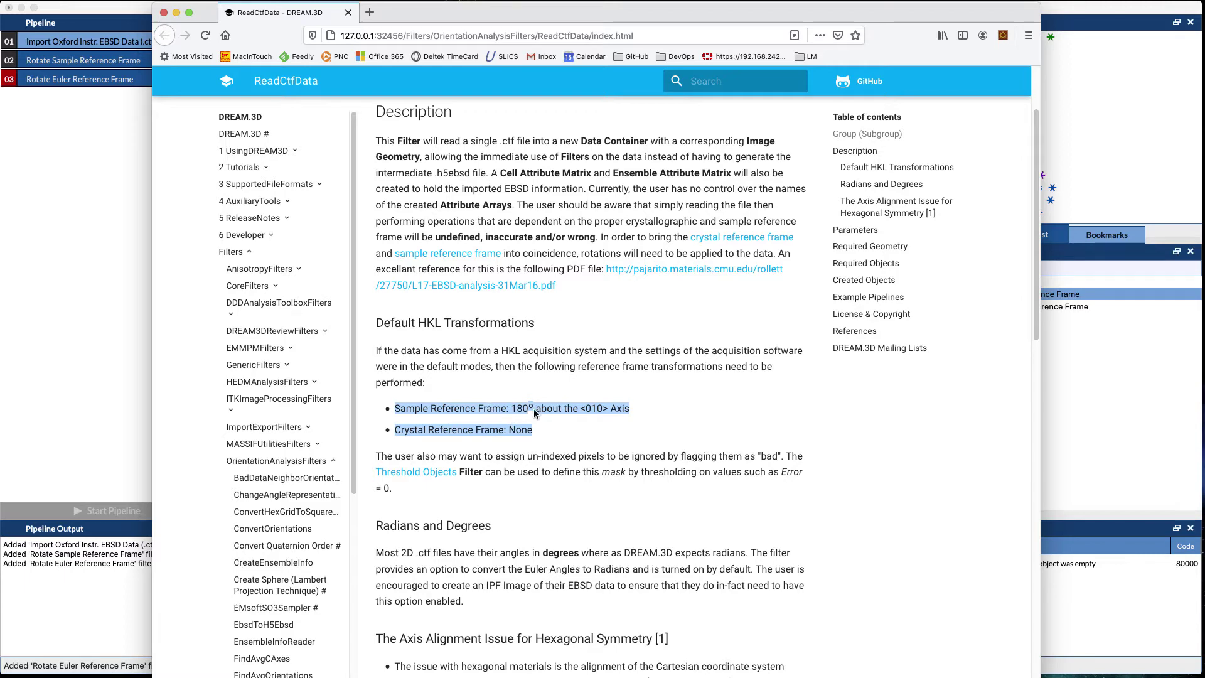
pyautogui.moveTo(238, 12); pyautogui.dragTo(488, 199)
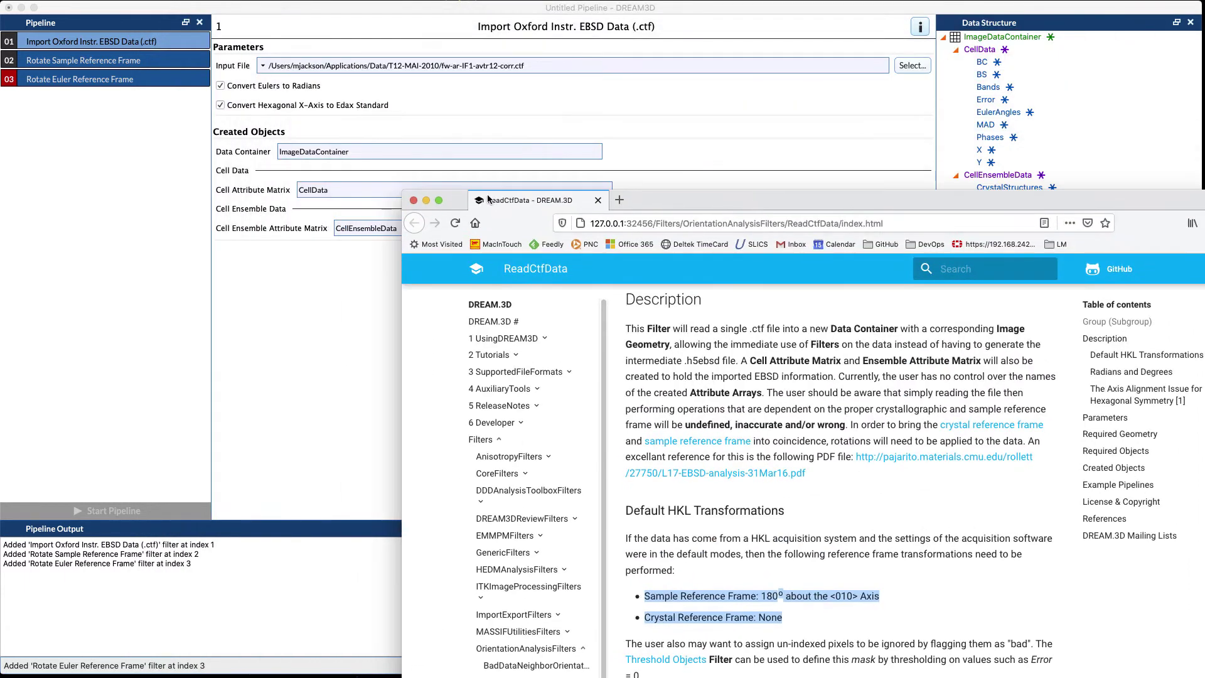
# Close the help window and delete Rotate Euler Reference Frame from the pipeline
pyautogui.click(414, 201)
pyautogui.click(180, 189)
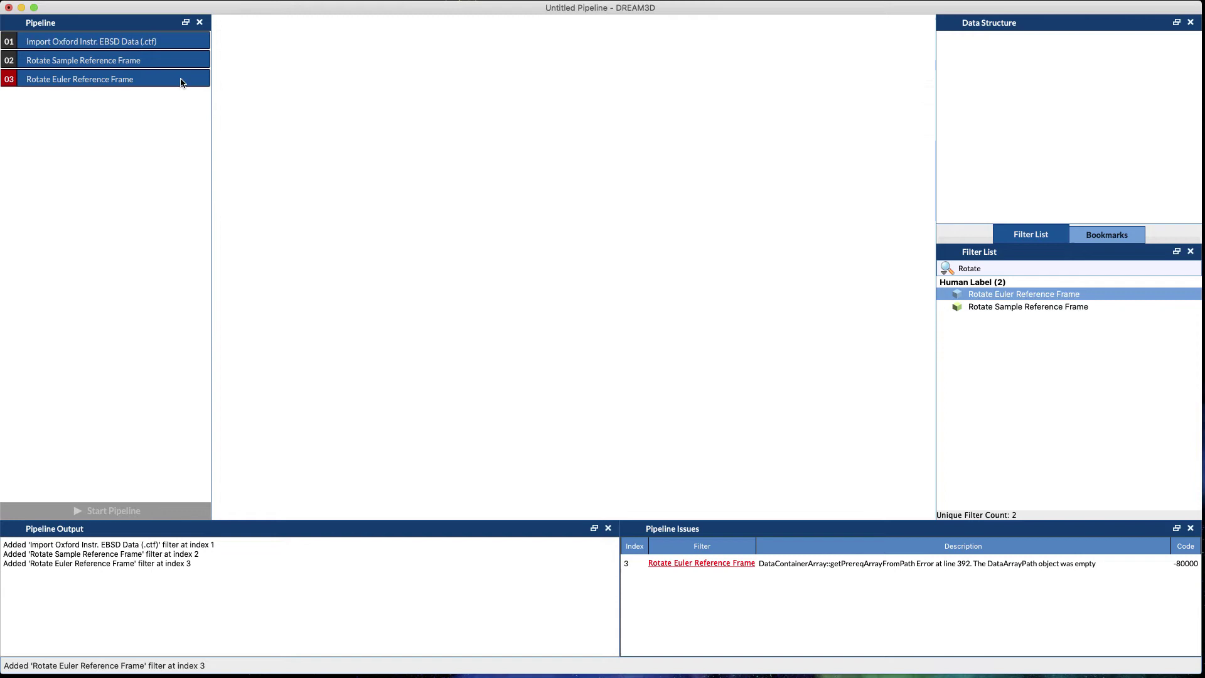
pyautogui.click(200, 79)
# Set Rotate Sample Reference Frame to a 180° rotation about axis 0 1 0
pyautogui.click(142, 63)
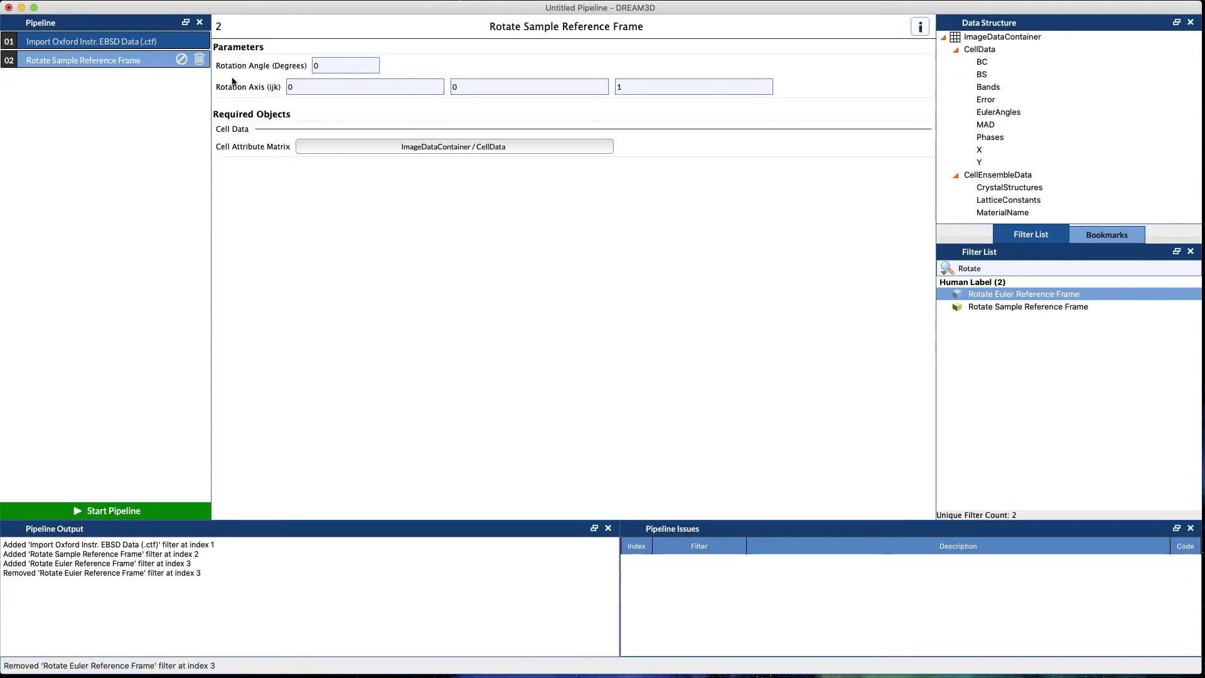
pyautogui.doubleClick(324, 65)
pyautogui.write('180')
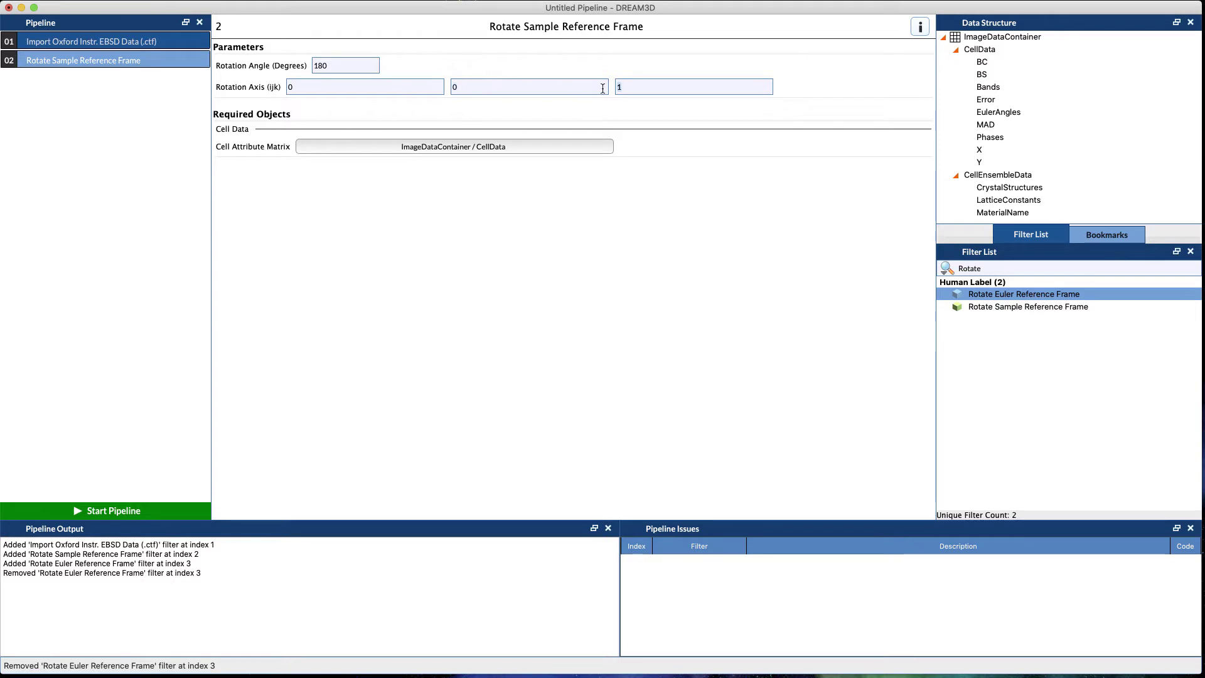
pyautogui.press('BackSpace')
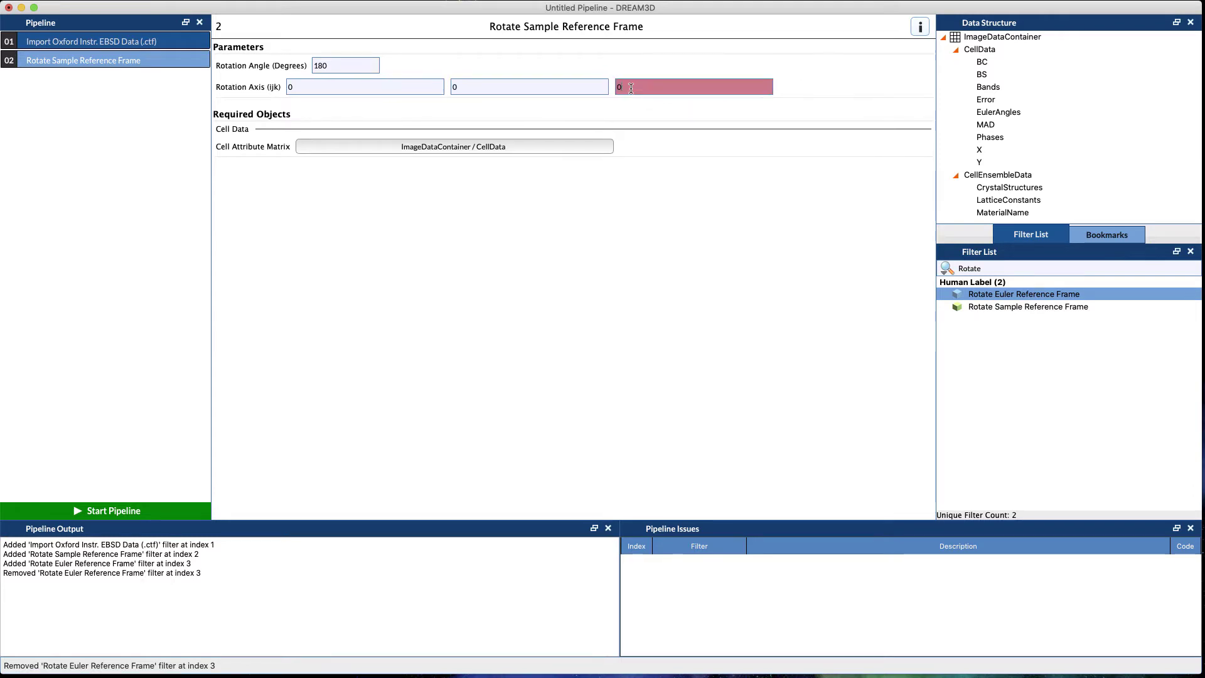
pyautogui.doubleClick(454, 87)
pyautogui.write('1')
pyautogui.doubleClick(969, 268)
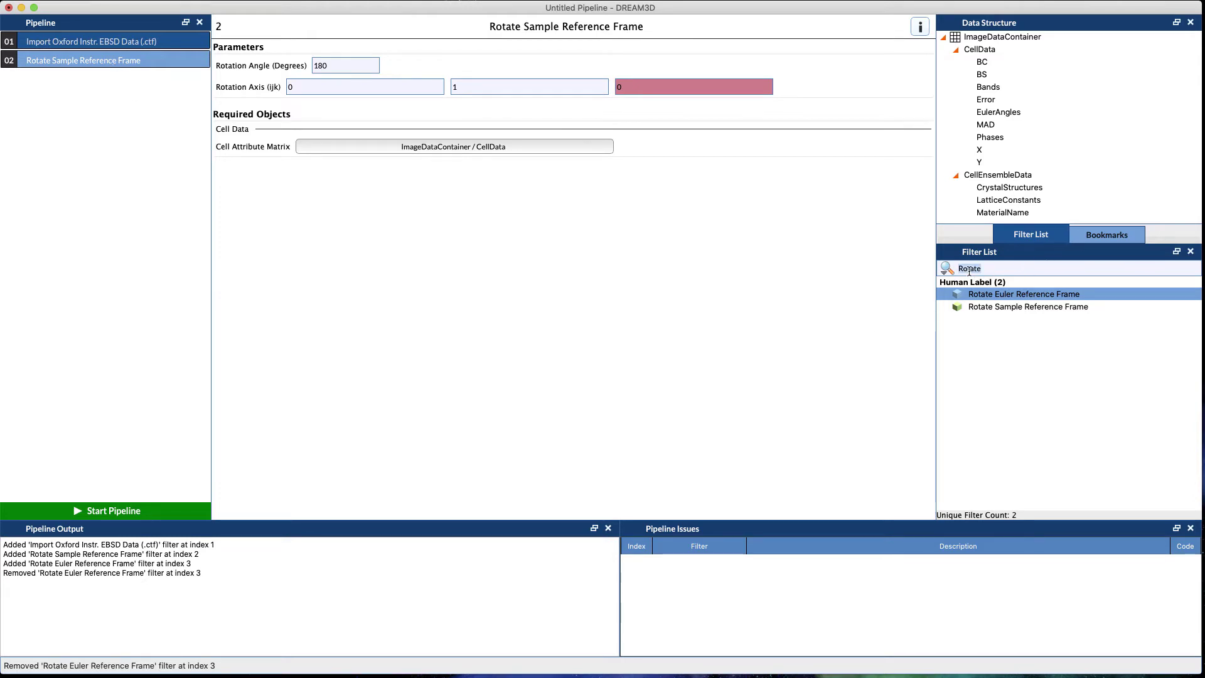
# Search 'IPF Colors' and add Generate IPF Colors as the third pipeline step
pyautogui.write('IPF COl')
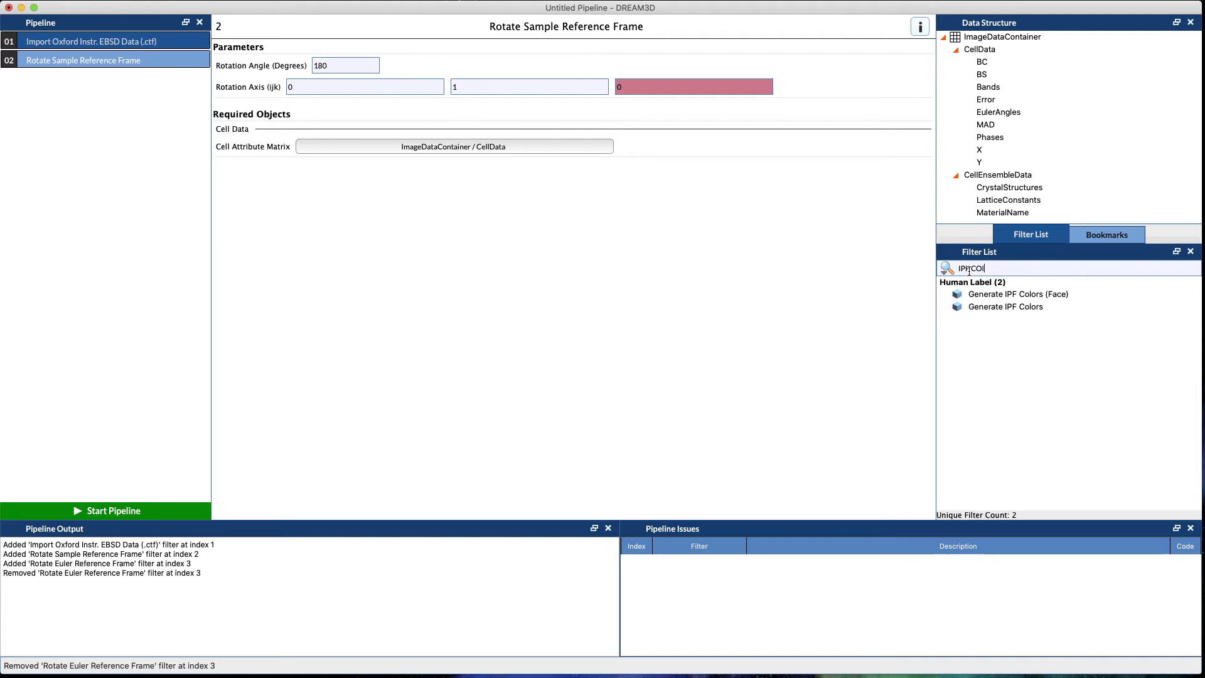
pyautogui.write('ors')
pyautogui.click(969, 268)
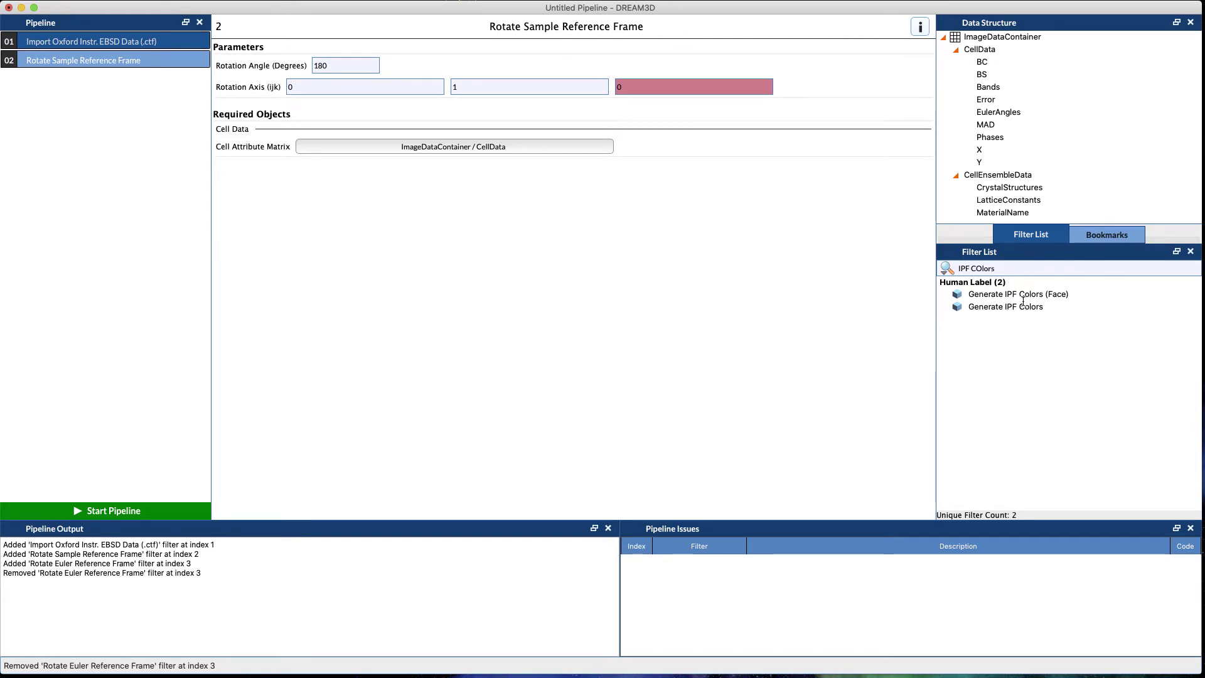
pyautogui.click(990, 307)
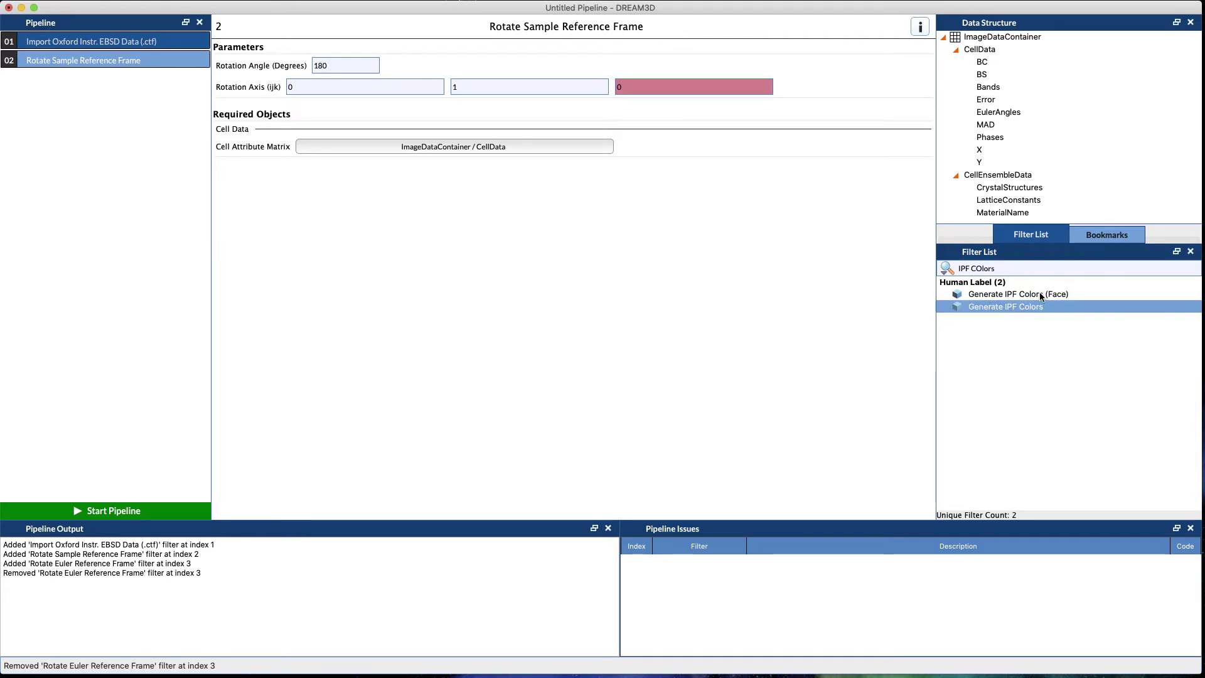
pyautogui.doubleClick(985, 308)
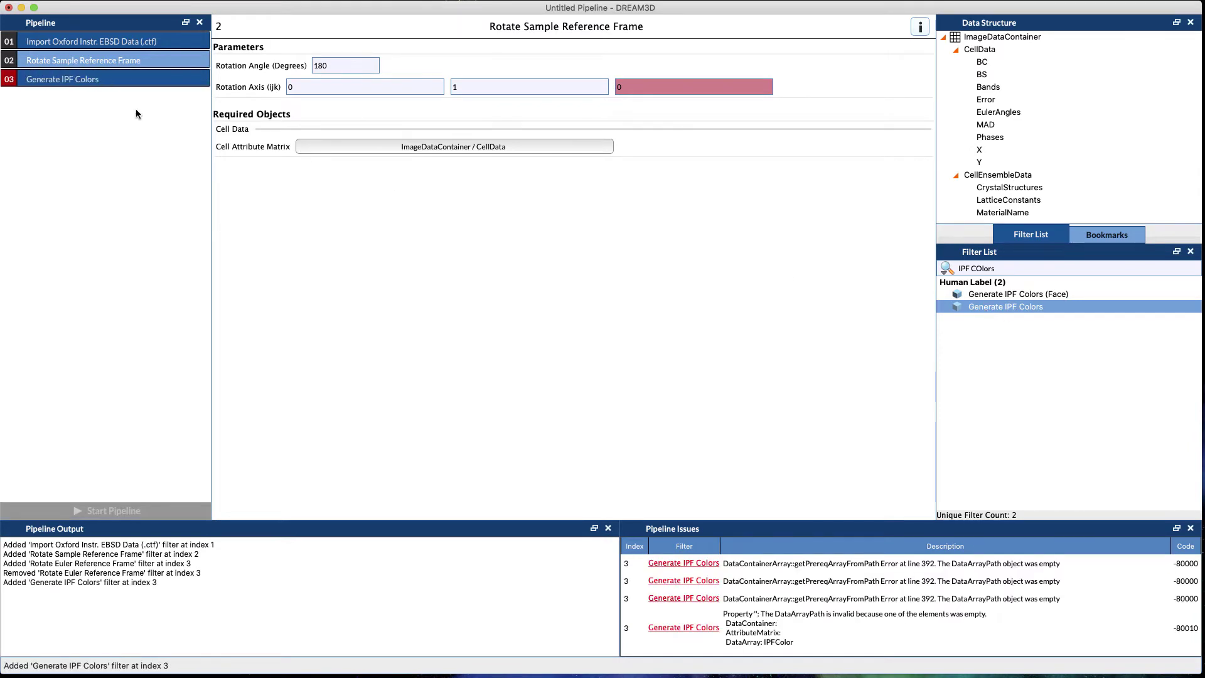
pyautogui.click(87, 80)
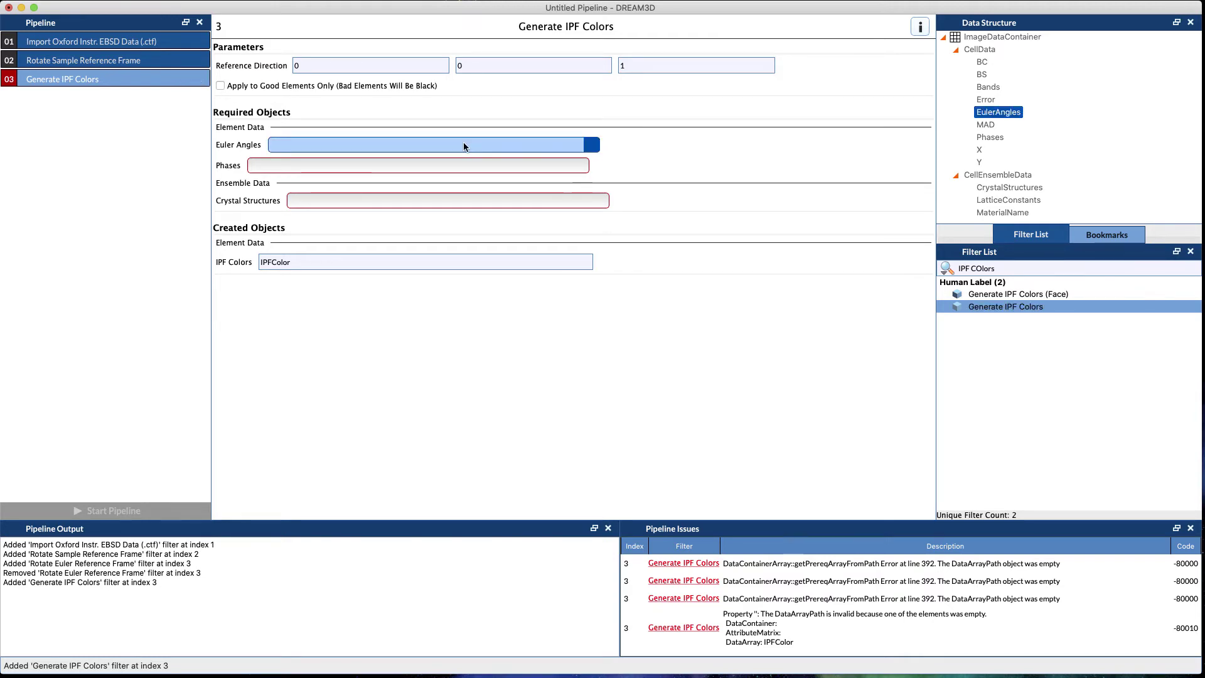
# Assign the EulerAngles, Phases and CrystalStructures arrays to Generate IPF Colors
pyautogui.moveTo(464, 144); pyautogui.dragTo(999, 113)
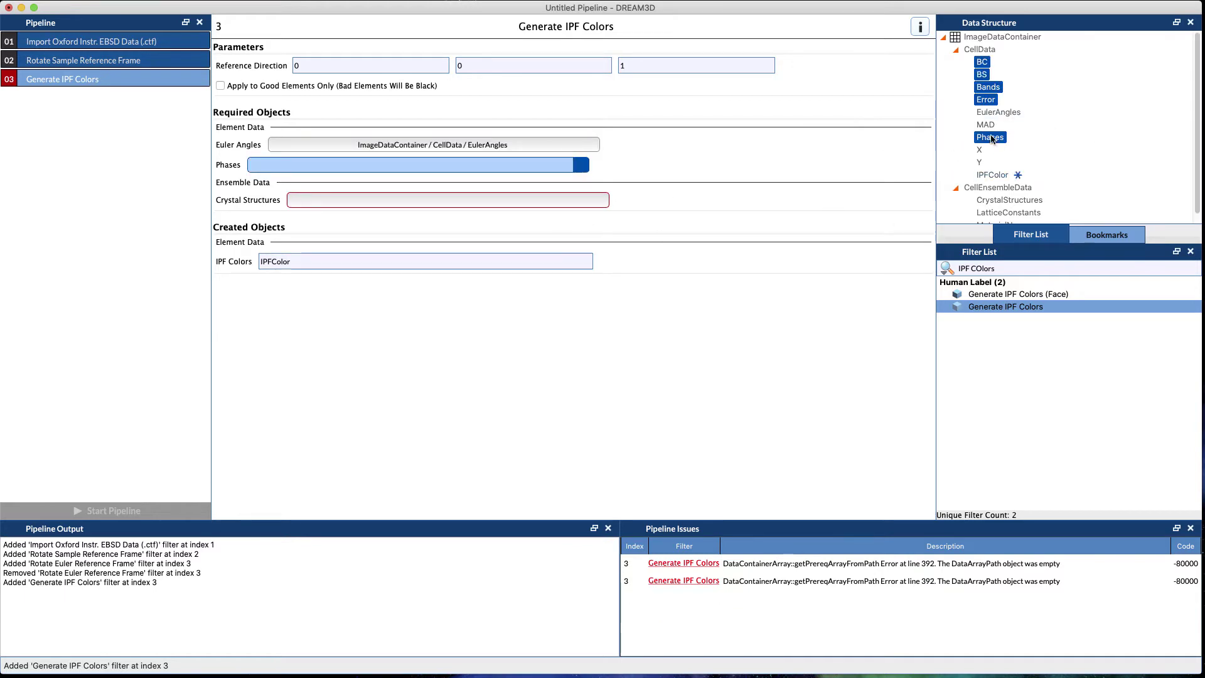
pyautogui.moveTo(992, 139); pyautogui.dragTo(491, 170)
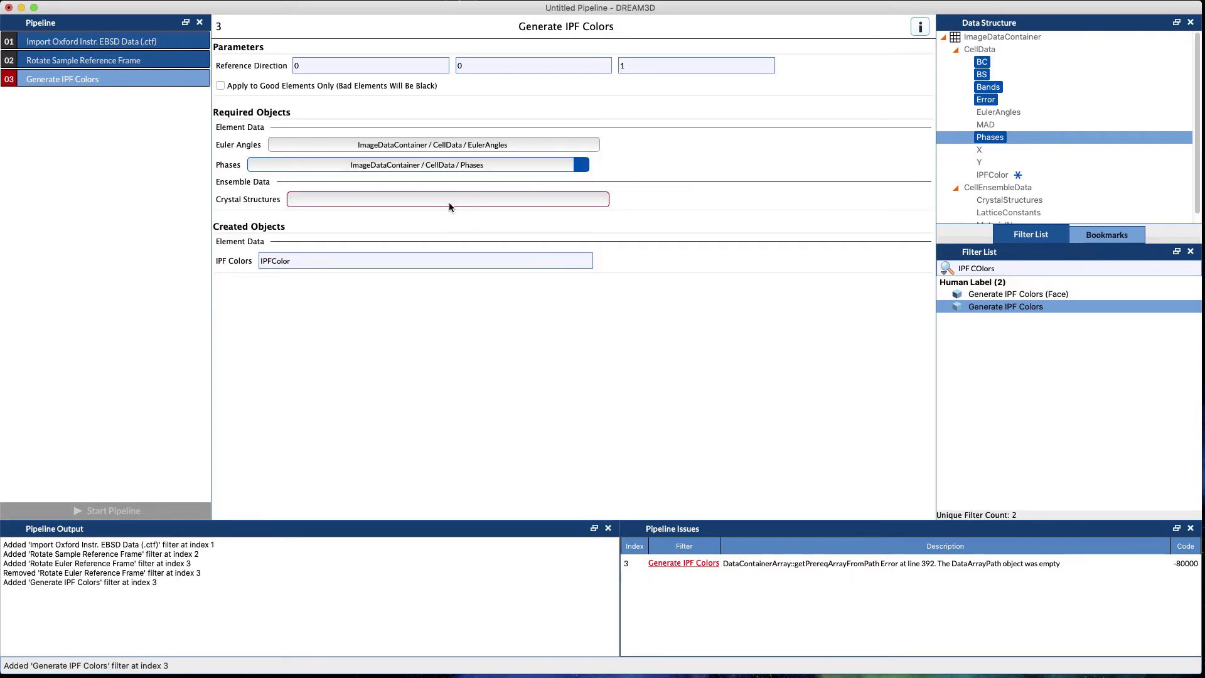
pyautogui.scroll(-1, 1093, 197)
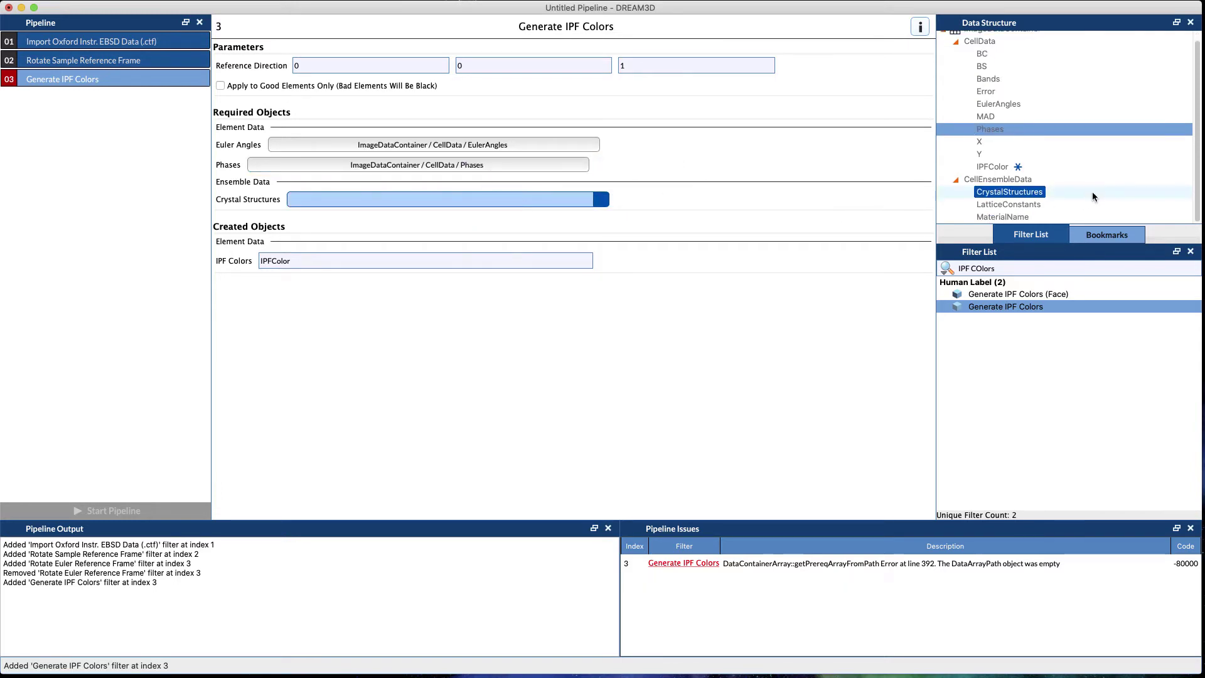
pyautogui.moveTo(1018, 197); pyautogui.dragTo(499, 202)
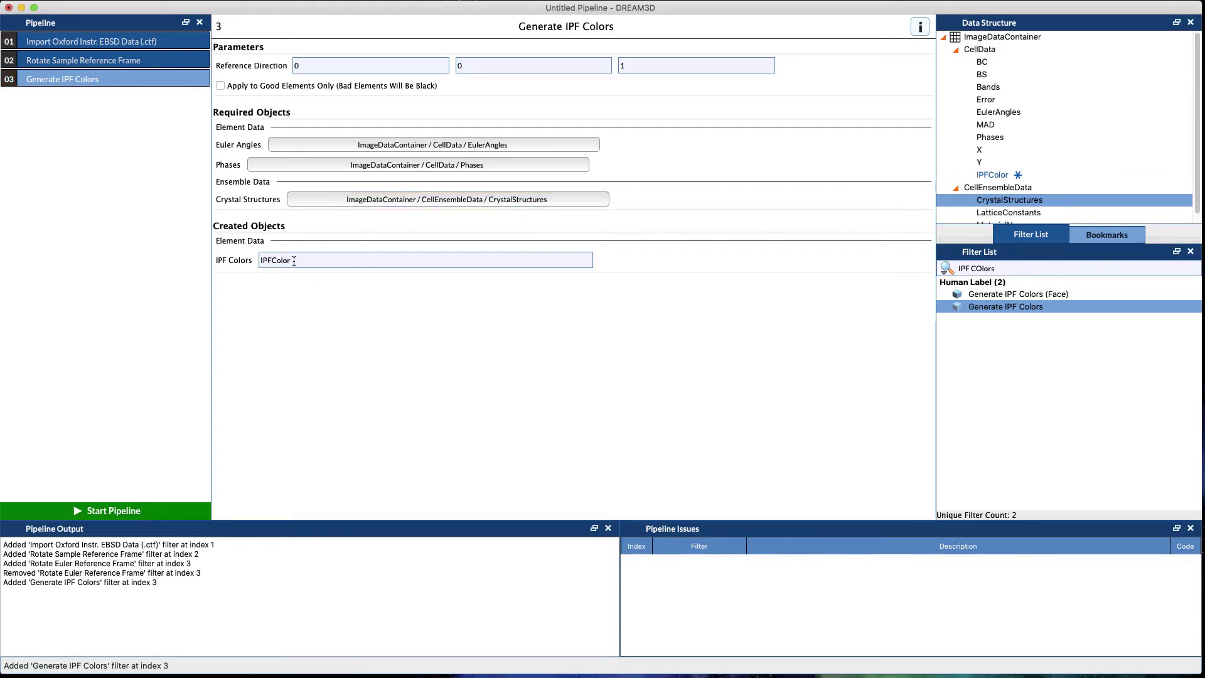
pyautogui.click(999, 174)
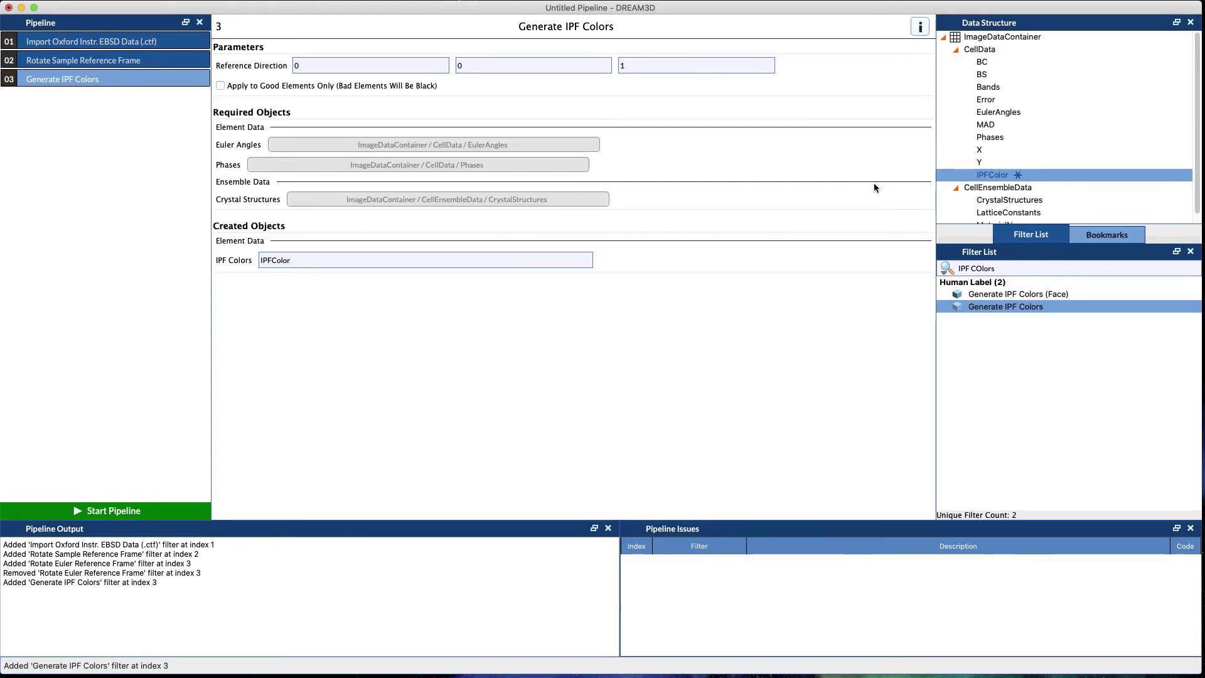
# Search 'Image Wr' and add ITK::Image Writer as the fourth pipeline step
pyautogui.tripleClick(994, 268)
pyautogui.press('BackSpace')
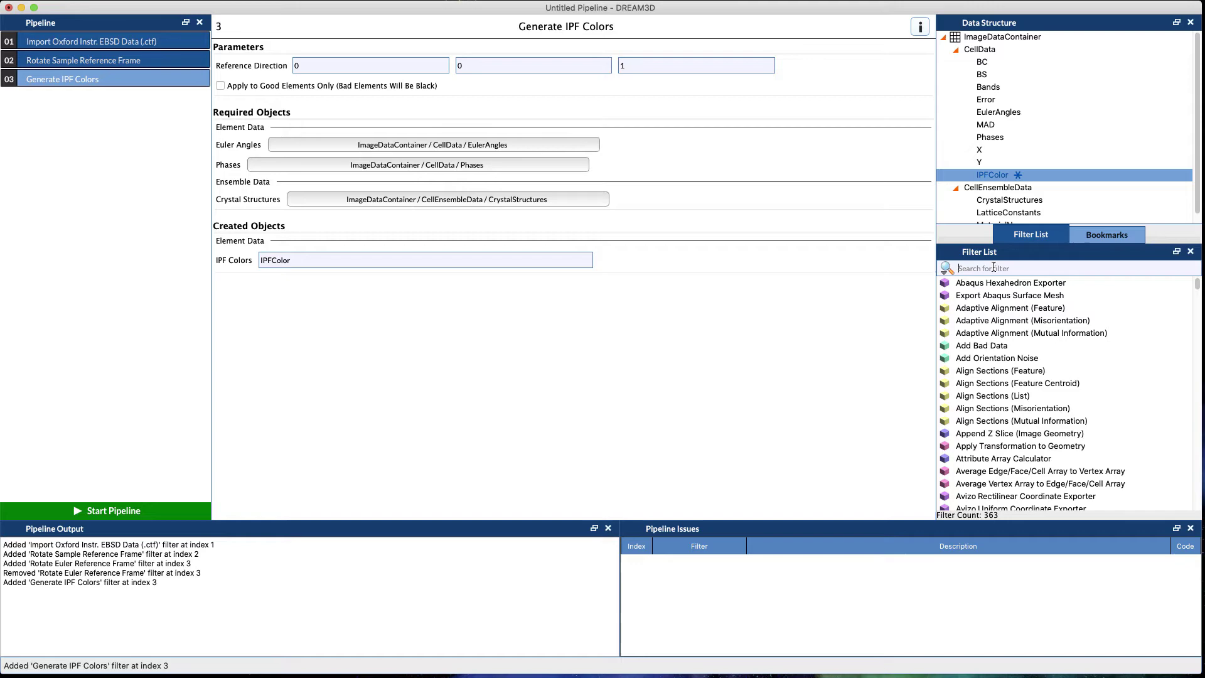
pyautogui.write('Image Wr')
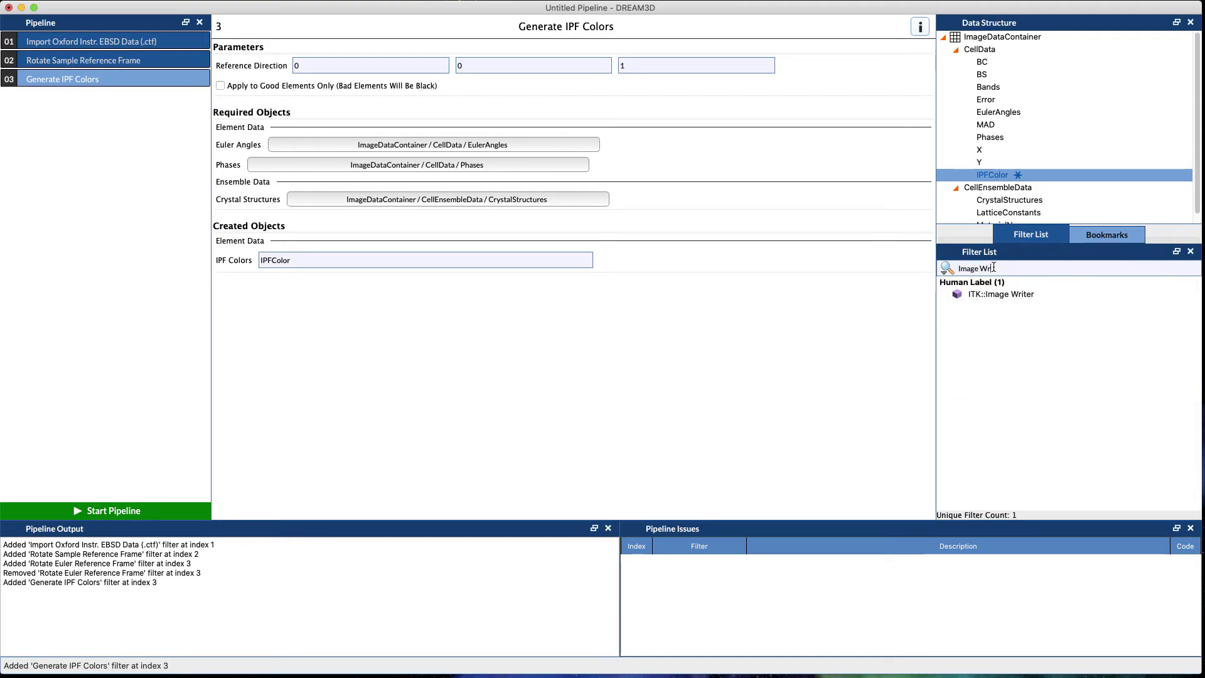
pyautogui.moveTo(1004, 294); pyautogui.dragTo(79, 100)
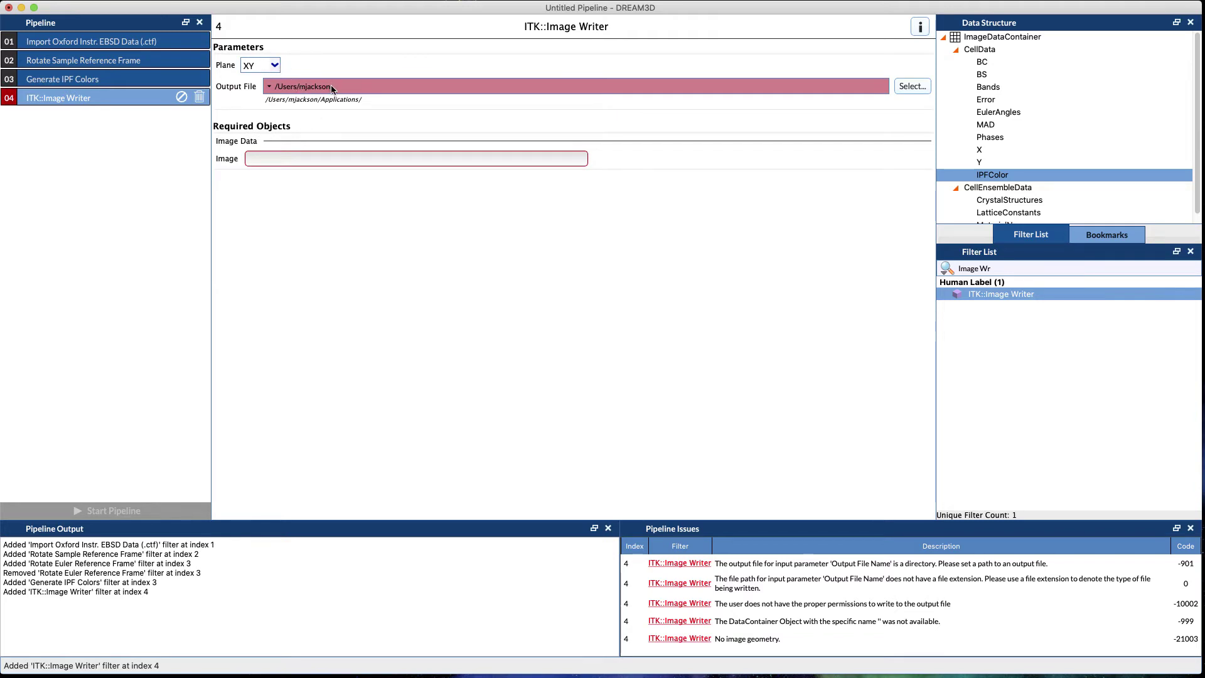
# Set the writer's output file to /tmp/IPF_Z.png and its image to CellData/IPFColor
pyautogui.moveTo(351, 86); pyautogui.dragTo(251, 85)
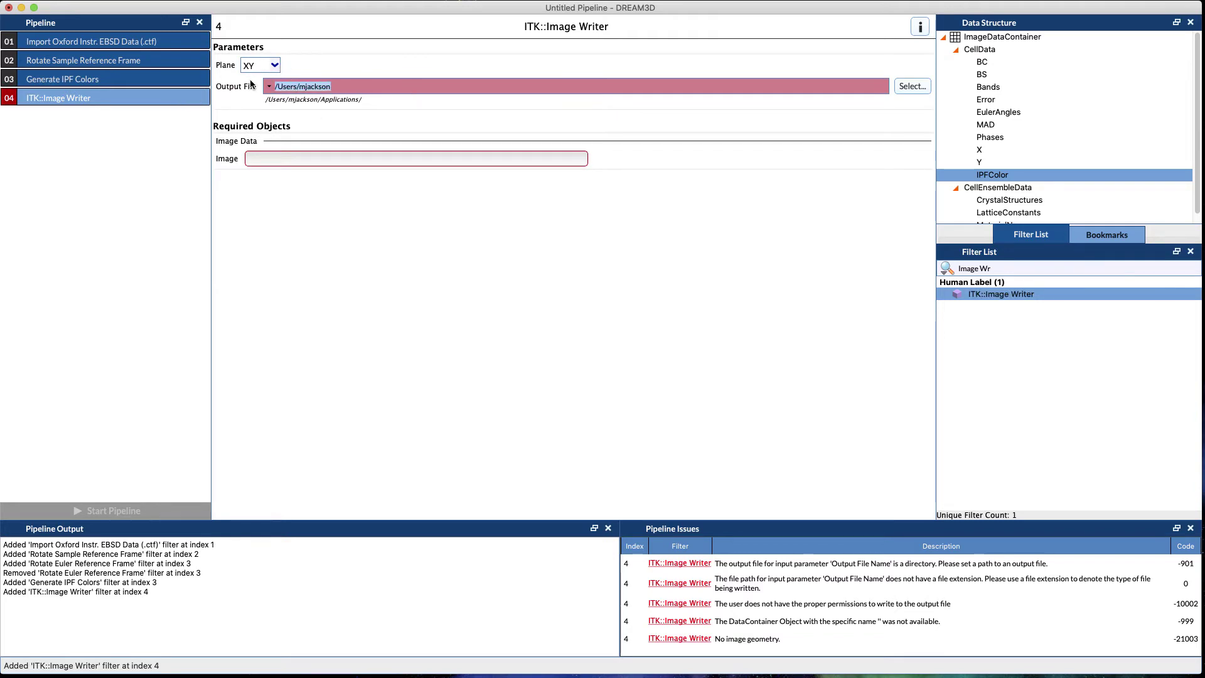
pyautogui.write('/tmp')
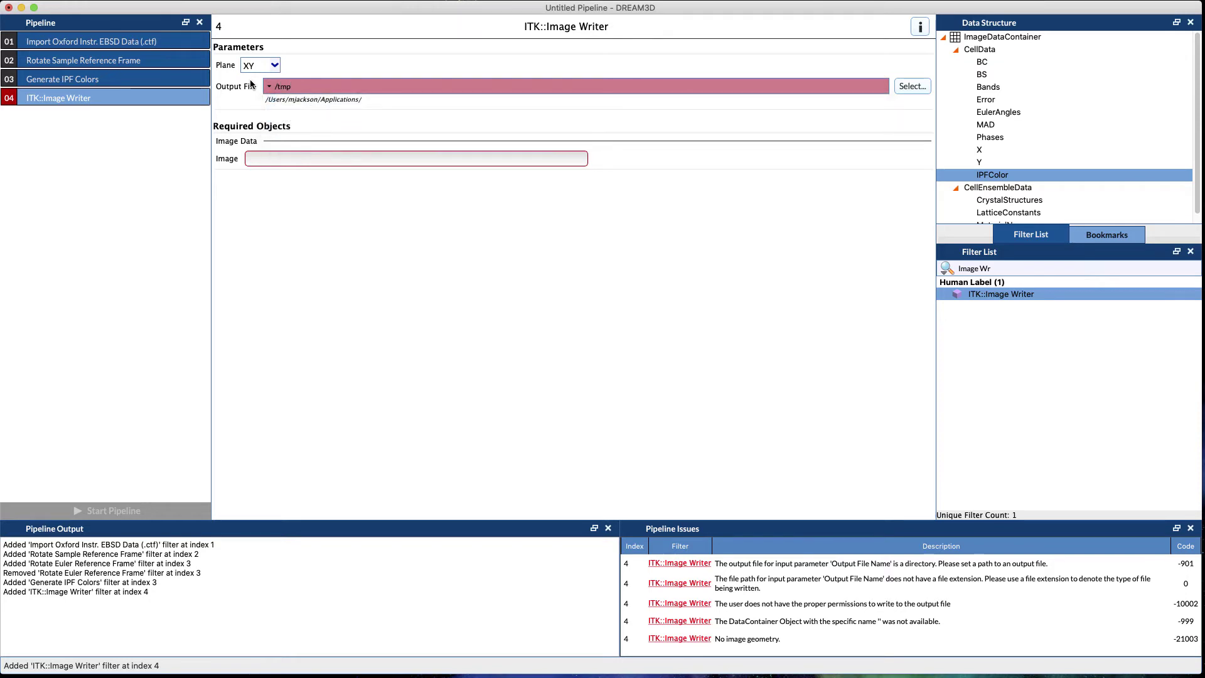
pyautogui.write('/IPF_Z.p')
pyautogui.press('BackSpace')
pyautogui.write('tiff')
pyautogui.press('BackSpace')
pyautogui.press('BackSpace')
pyautogui.press('BackSpace')
pyautogui.press('BackSpace')
pyautogui.write('png')
pyautogui.press('Return')
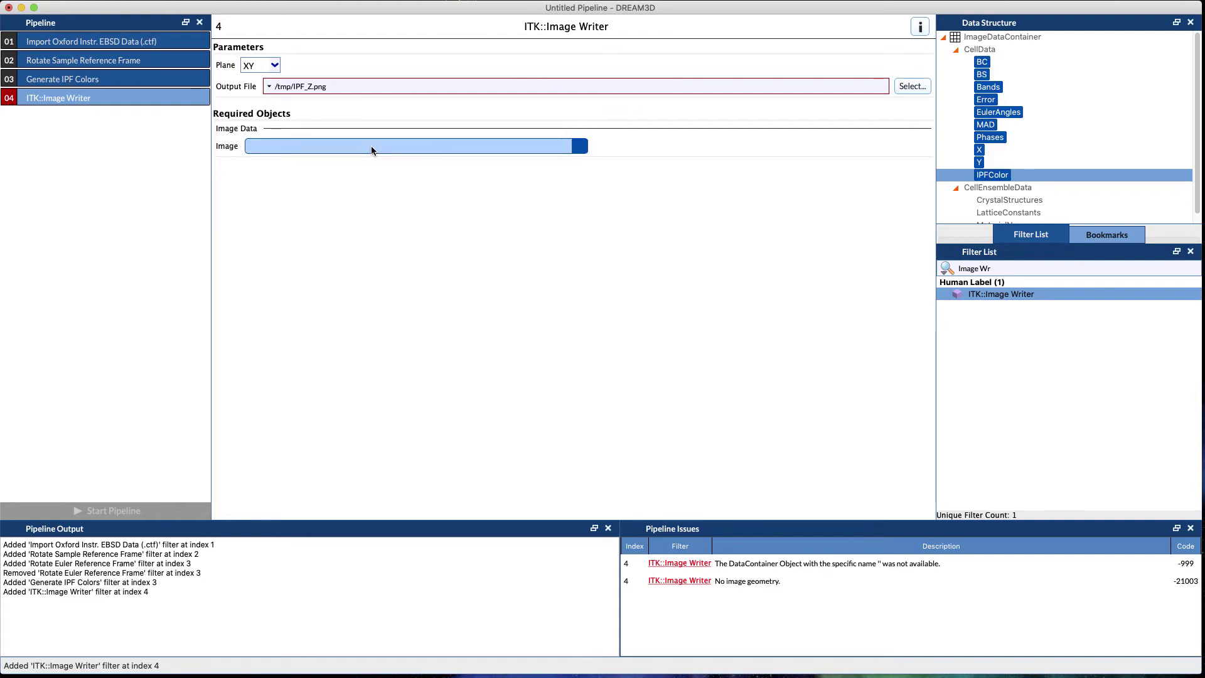
pyautogui.moveTo(371, 146); pyautogui.dragTo(999, 173)
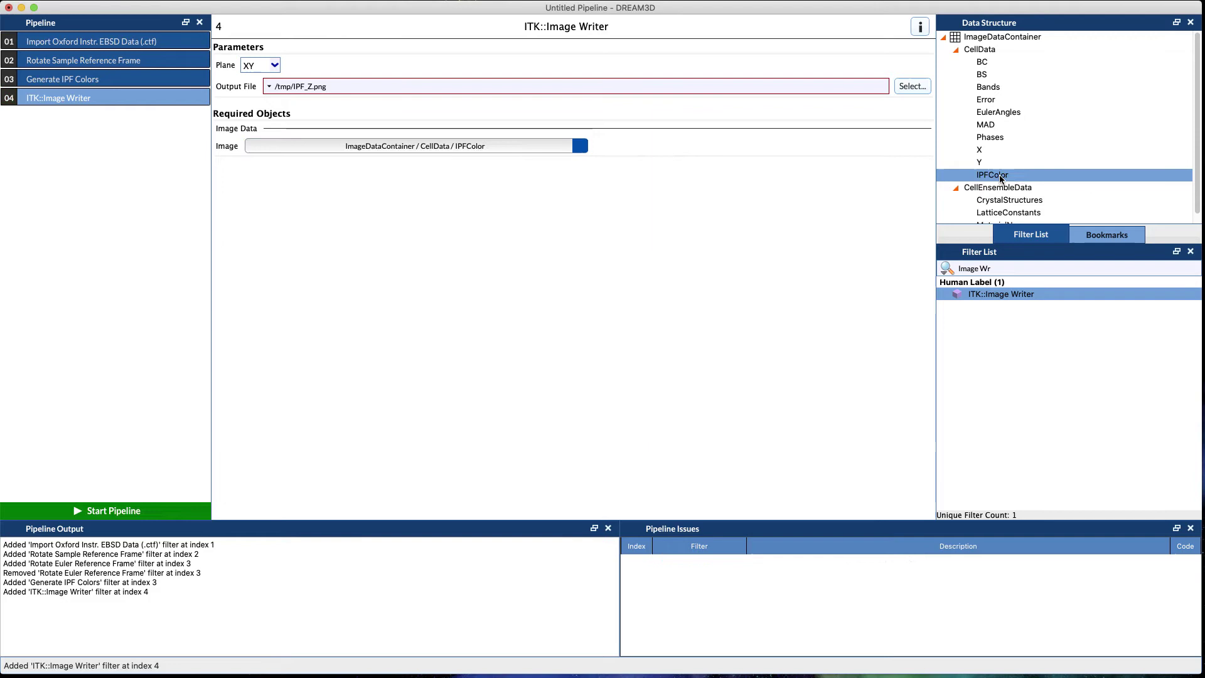
# Run the pipeline, view the written IPF_Z.png orientation map in Preview, and return to DREAM3D
pyautogui.click(134, 511)
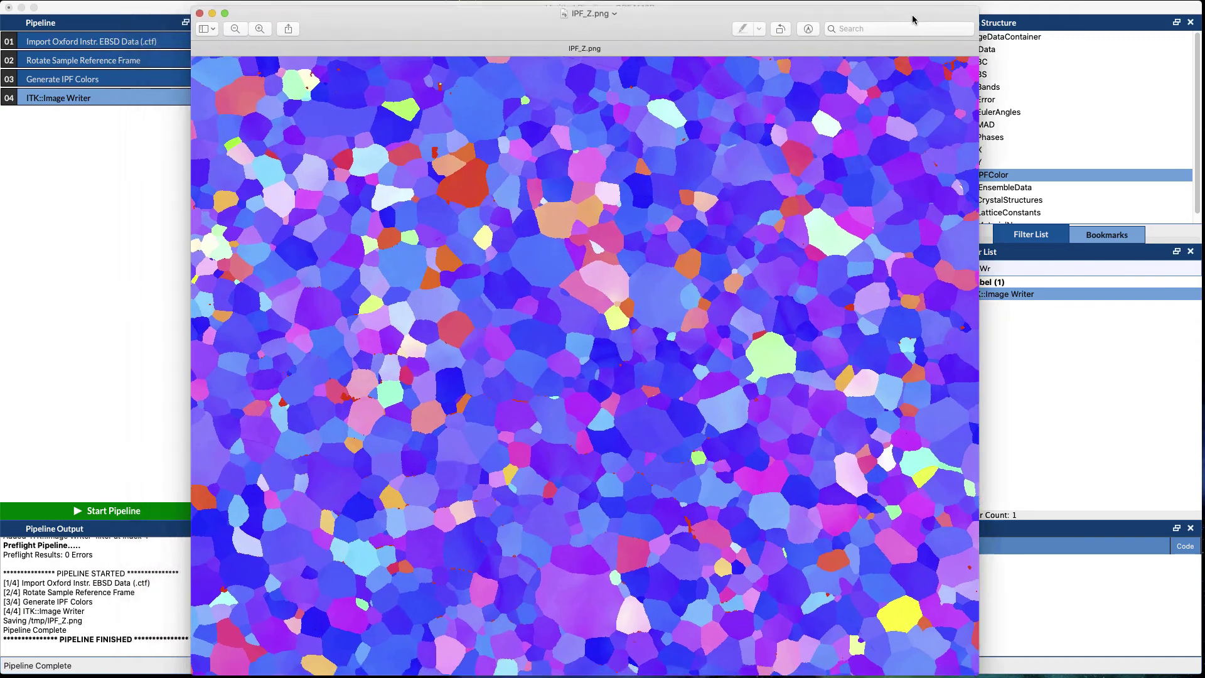
pyautogui.moveTo(913, 19); pyautogui.dragTo(922, 11)
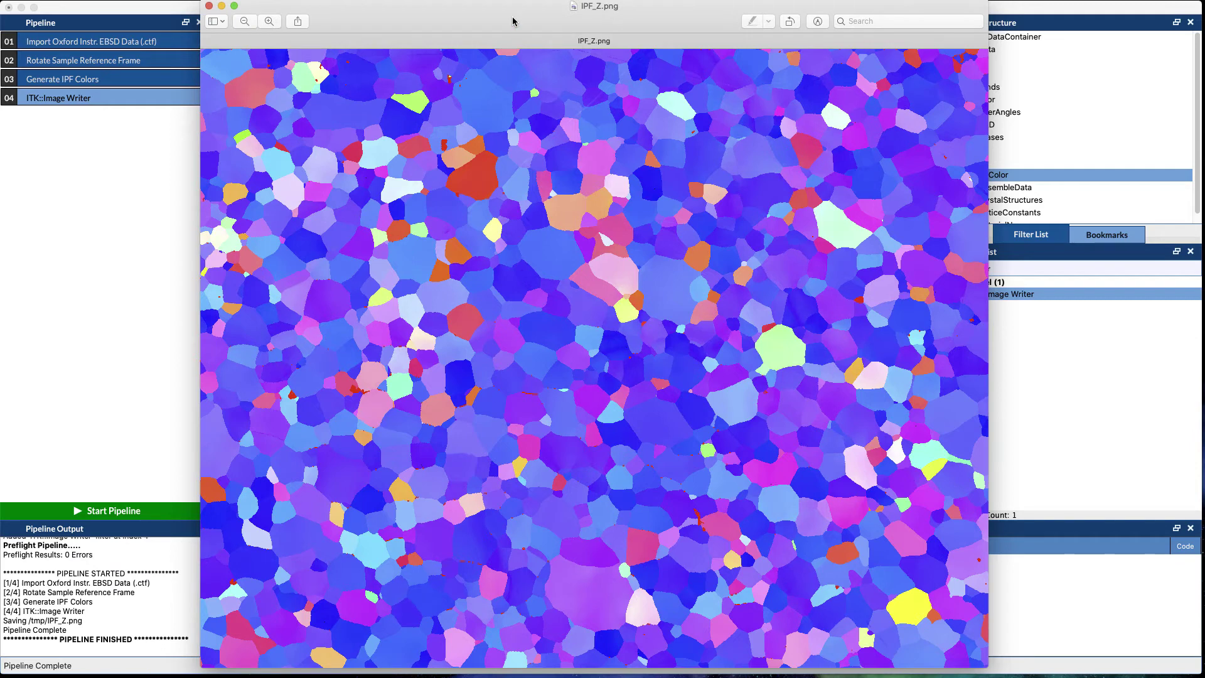
pyautogui.moveTo(512, 21); pyautogui.dragTo(656, 25)
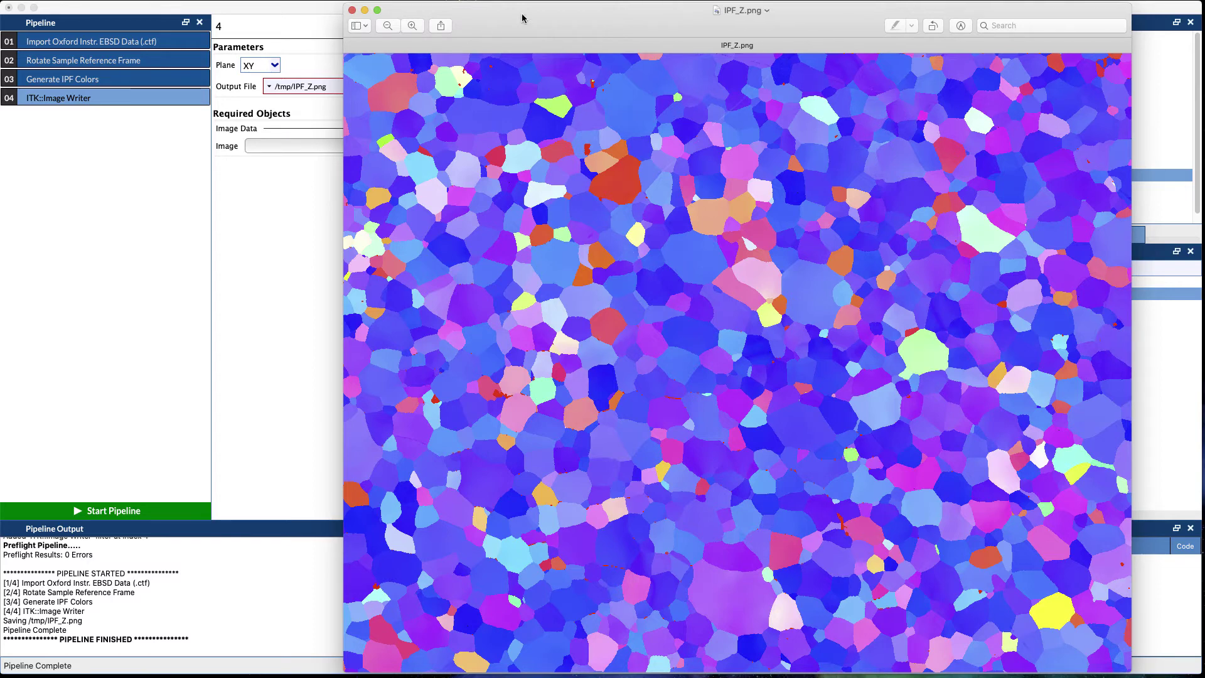
pyautogui.moveTo(522, 18); pyautogui.dragTo(597, 15)
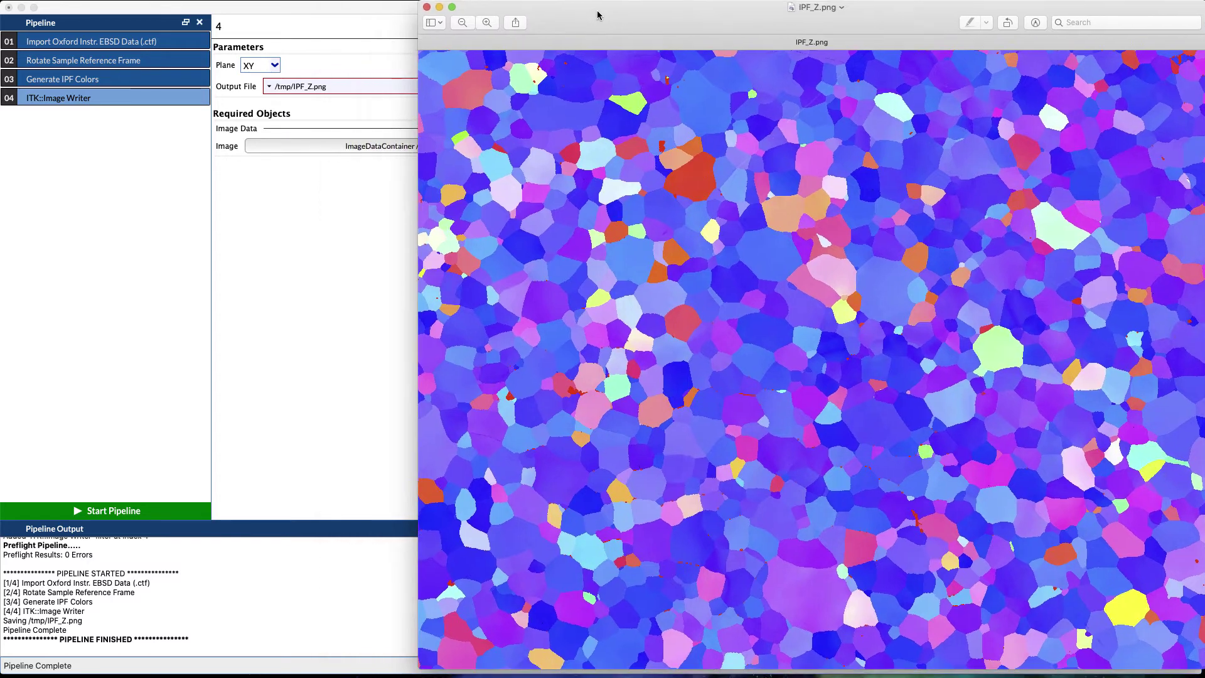
pyautogui.click(346, 20)
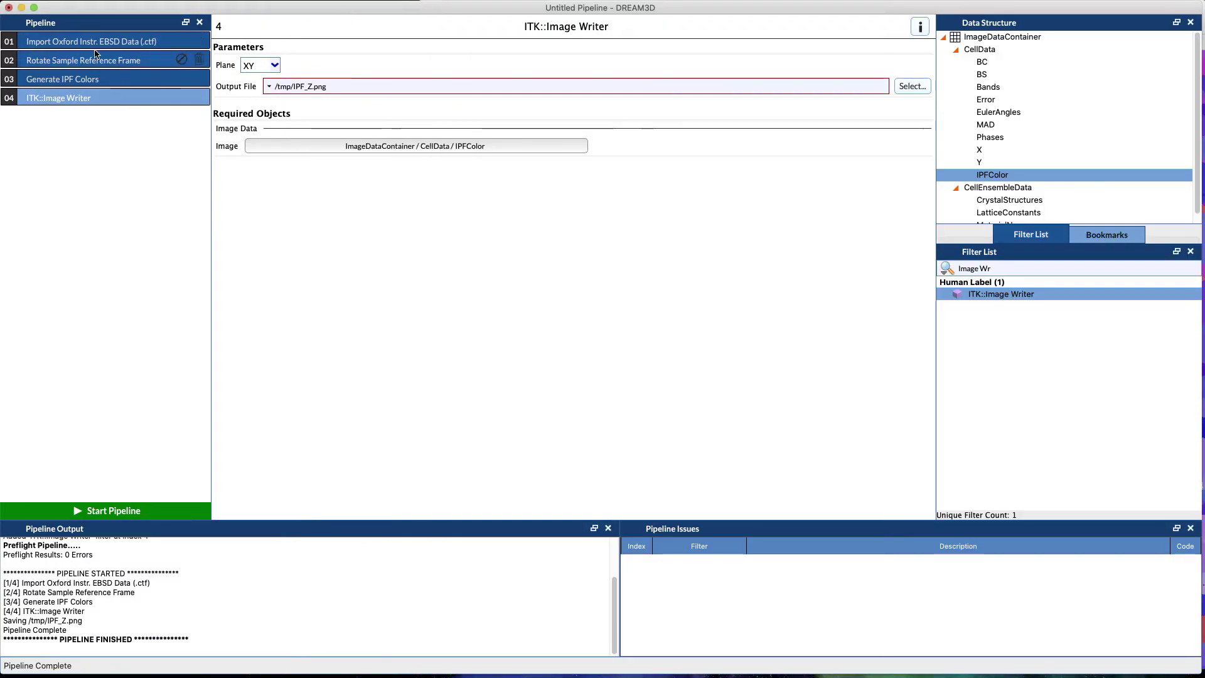
# Search 'Threshold' and insert Threshold Objects (Advanced) as pipeline step 3
pyautogui.tripleClick(972, 269)
pyautogui.write('Threshold')
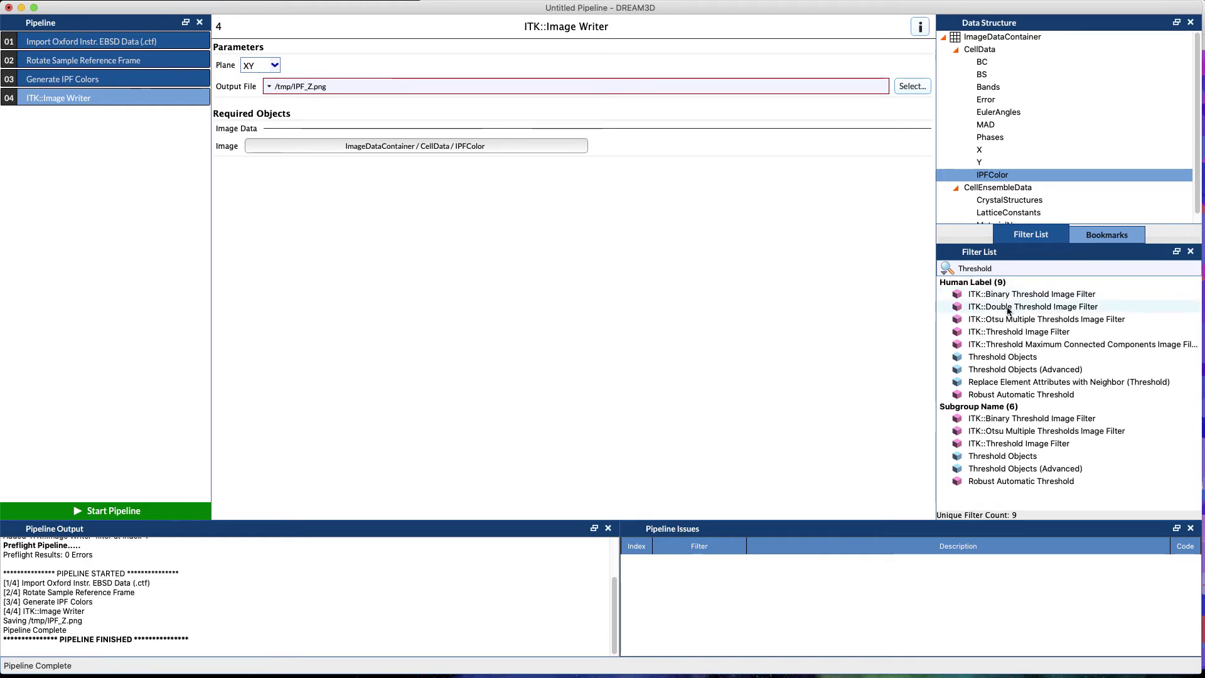
pyautogui.moveTo(1012, 371); pyautogui.dragTo(74, 83)
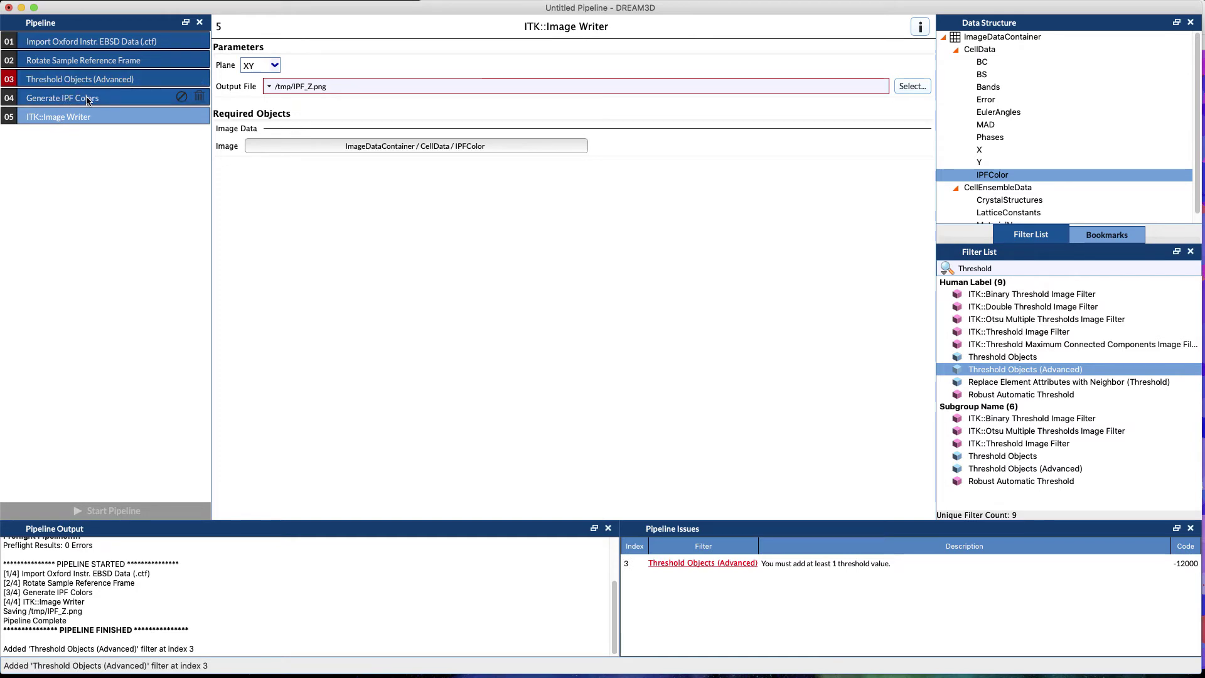
pyautogui.click(89, 80)
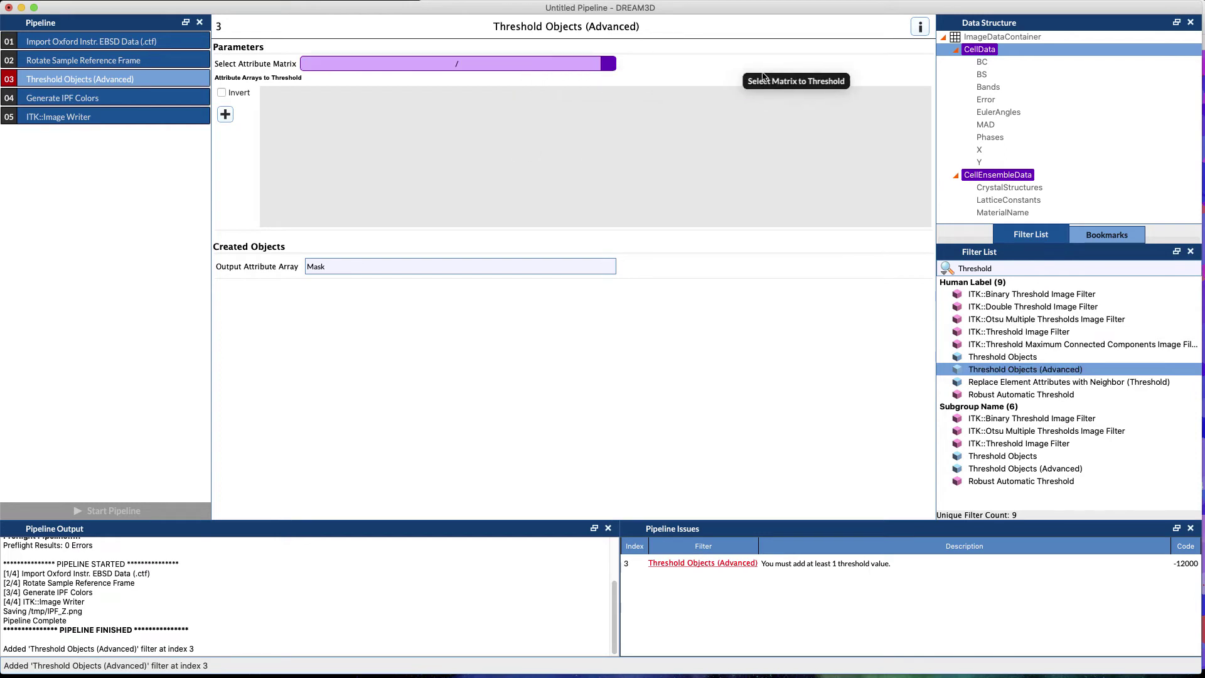
# Threshold CellData on Error = 0 and name the output mask Error_Mask
pyautogui.moveTo(764, 77); pyautogui.dragTo(983, 54)
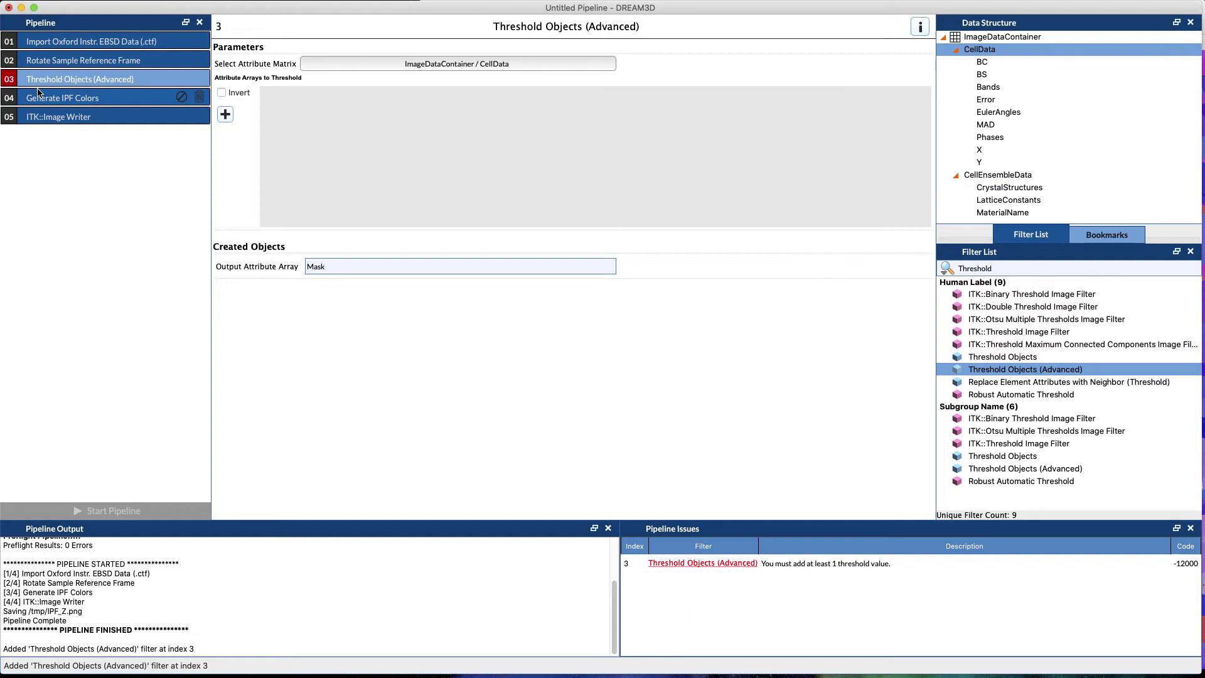
pyautogui.click(225, 114)
pyautogui.click(827, 99)
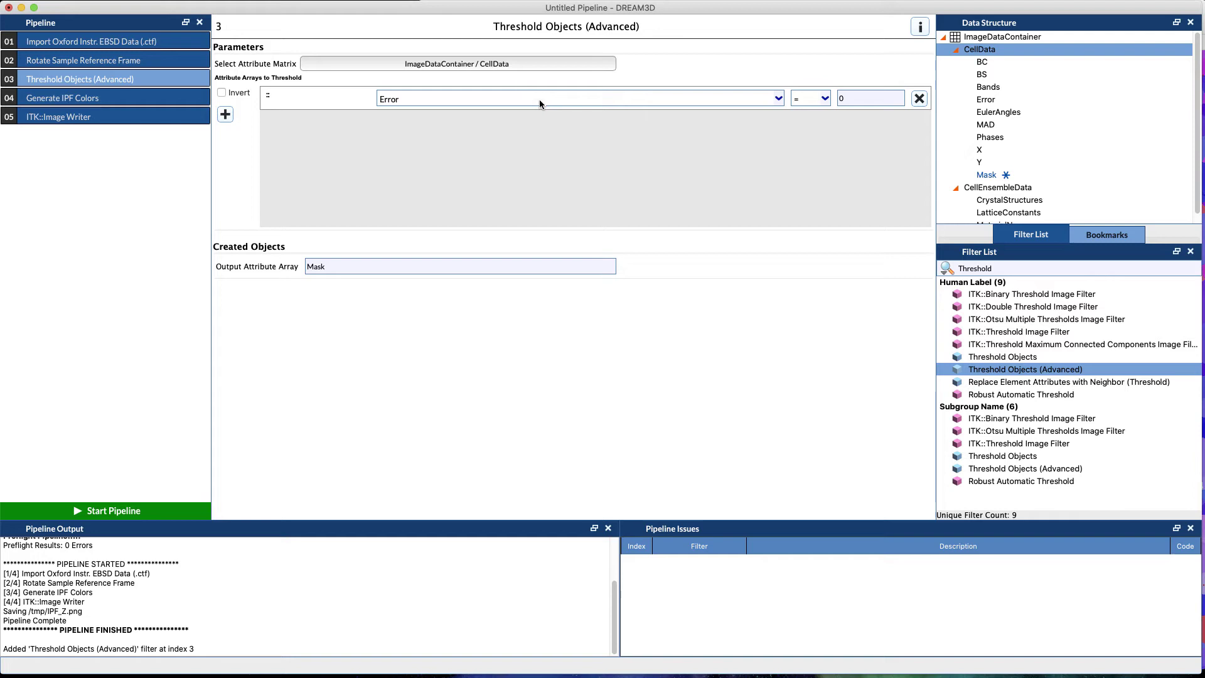
pyautogui.moveTo(356, 269); pyautogui.dragTo(286, 269)
pyautogui.write('Error_')
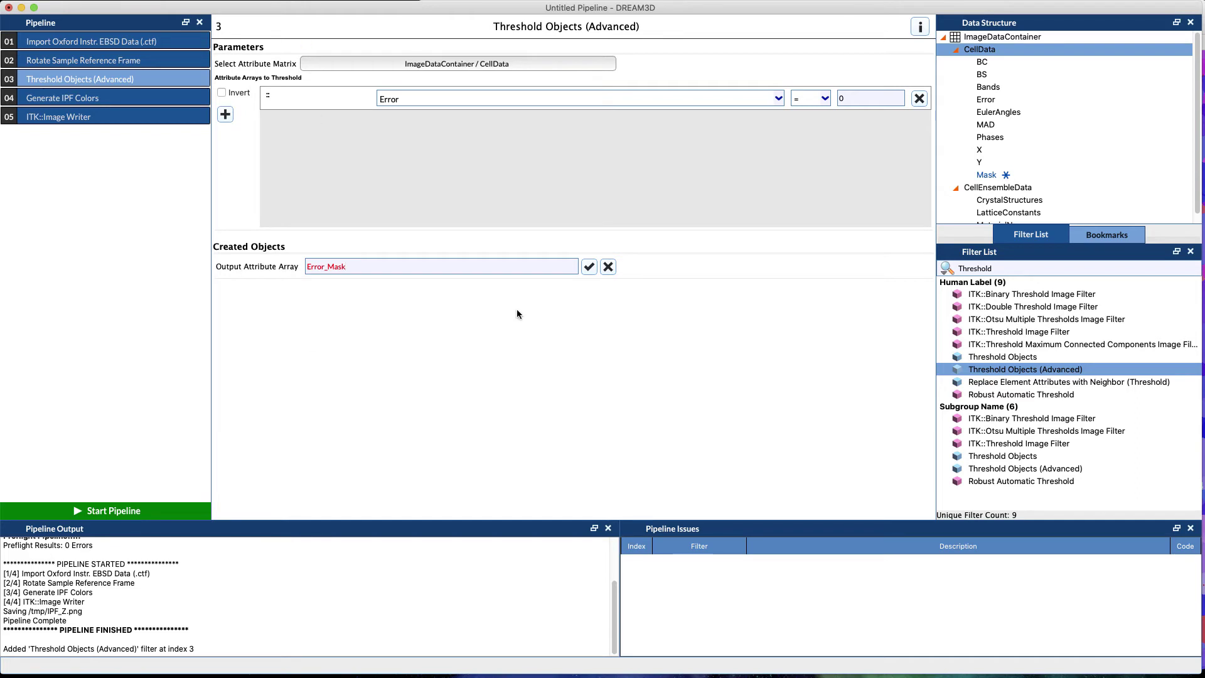
pyautogui.press('Return')
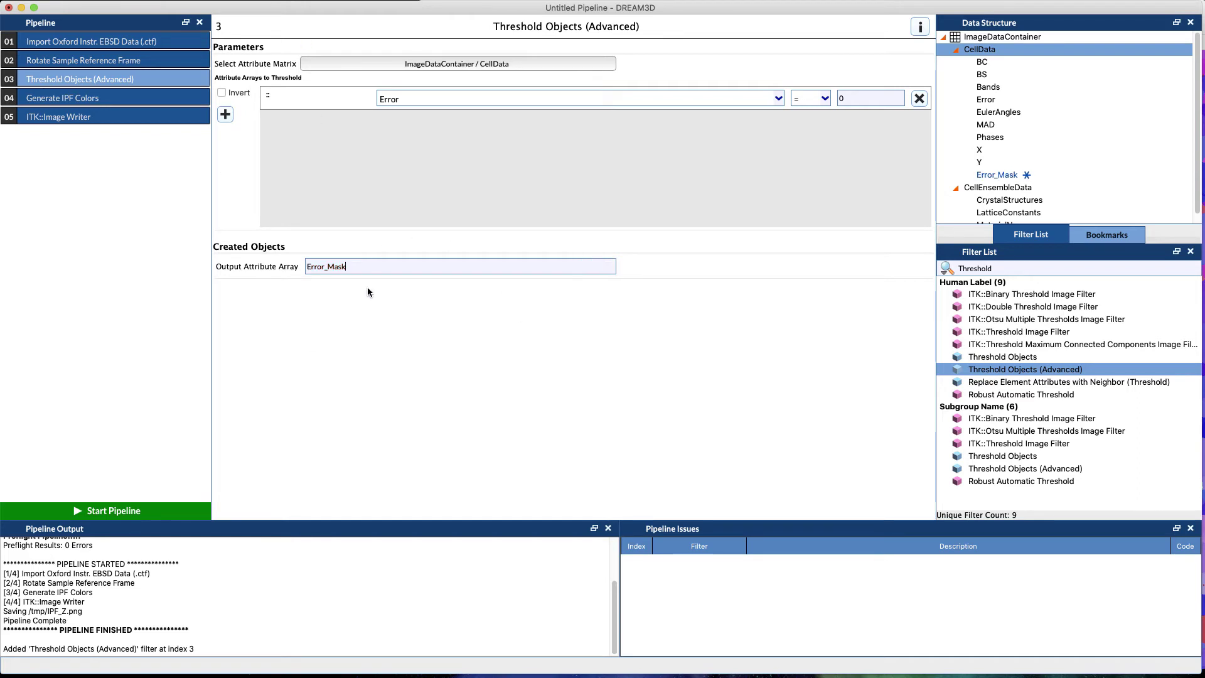
# Restrict Generate IPF Colors to good elements only, using Error_Mask as the mask array
pyautogui.click(94, 100)
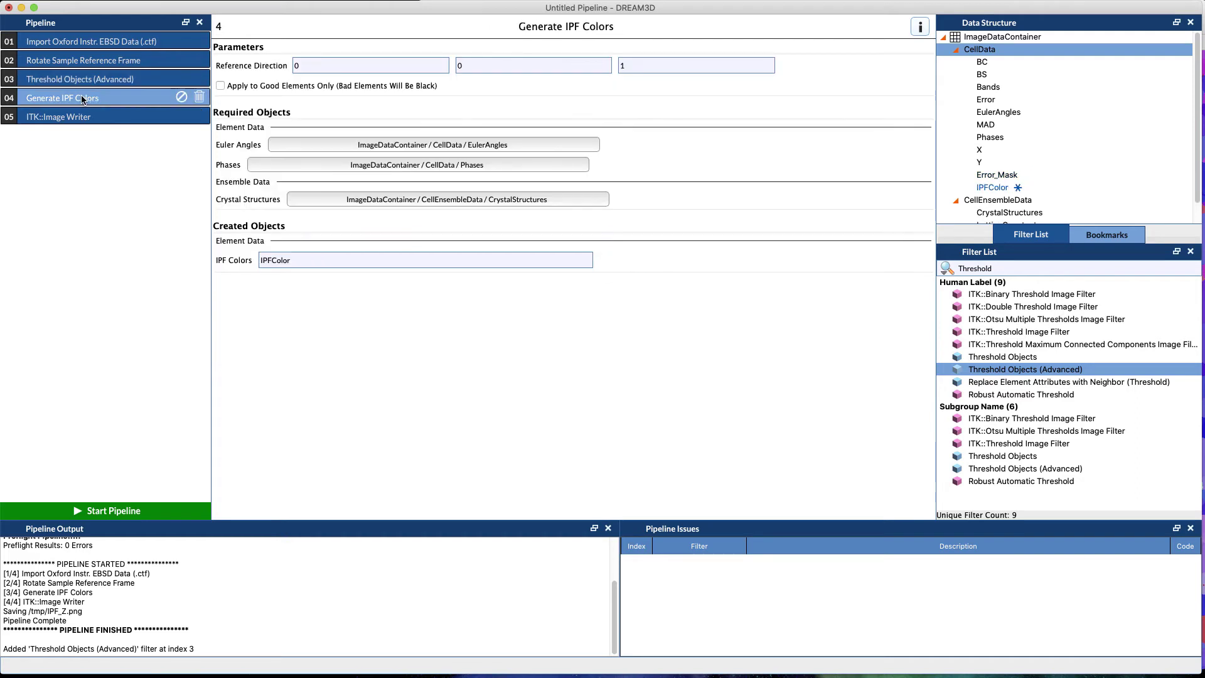
pyautogui.click(221, 86)
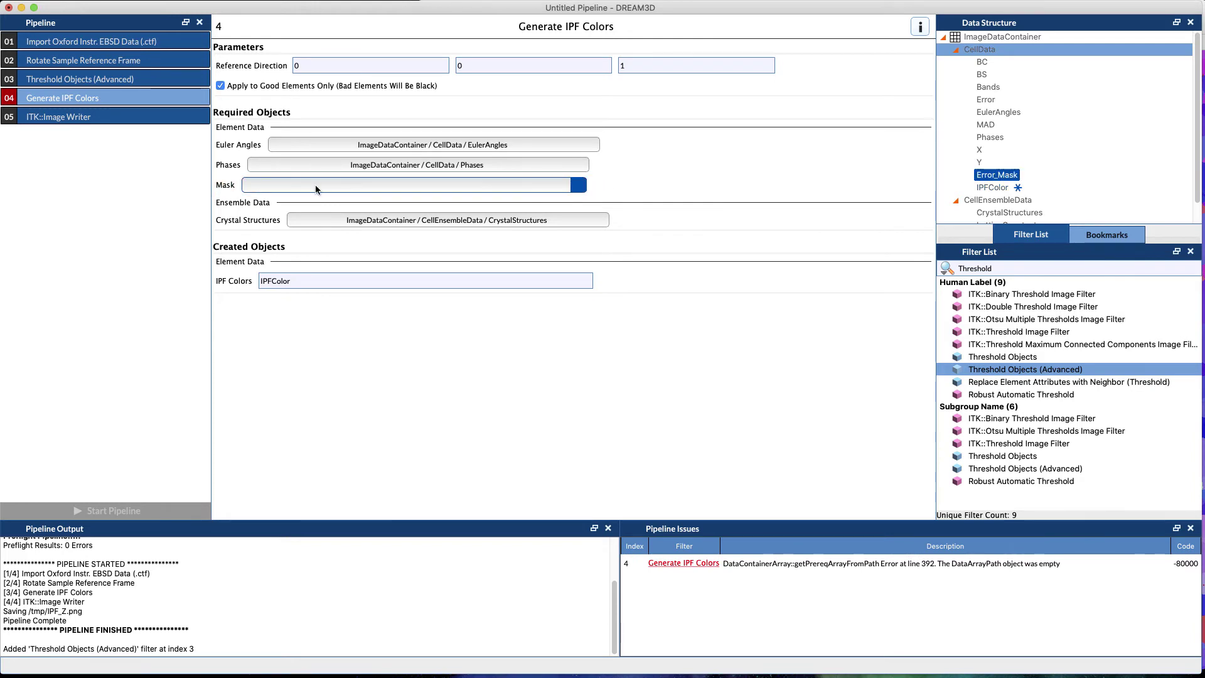
pyautogui.moveTo(316, 189)
pyautogui.moveTo(315, 186); pyautogui.dragTo(1007, 177)
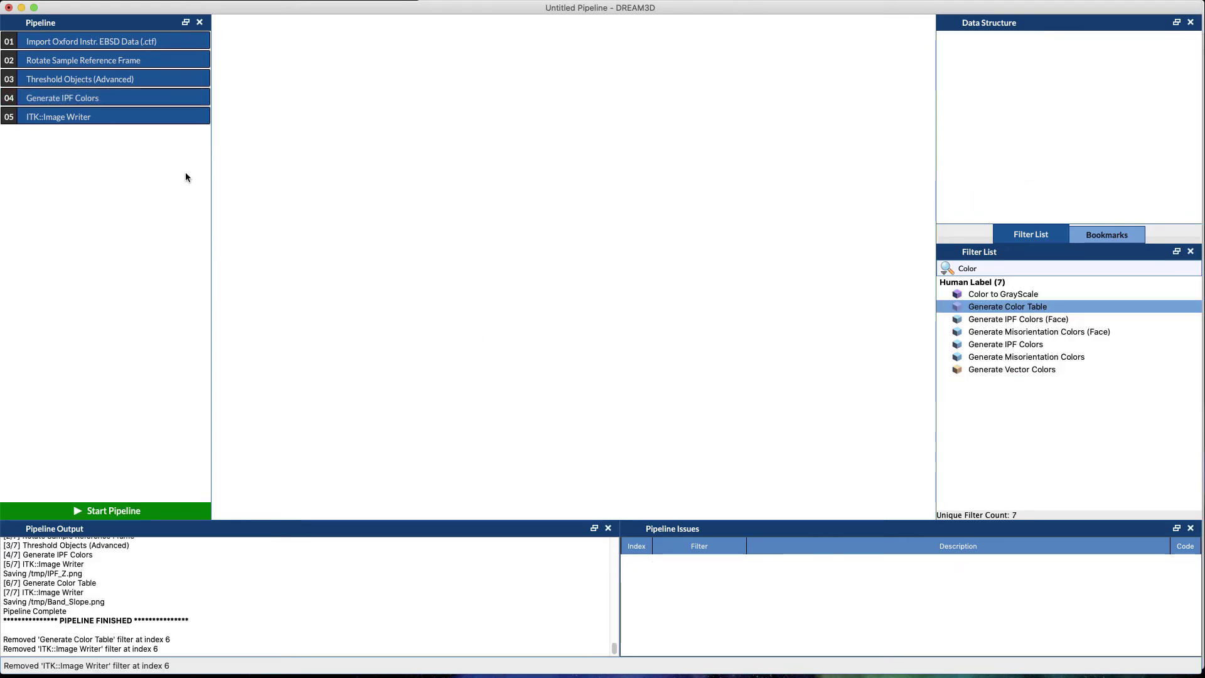
# Append a Generate Color Table step using the Rainbow Desaturated colour preset
pyautogui.click(179, 116)
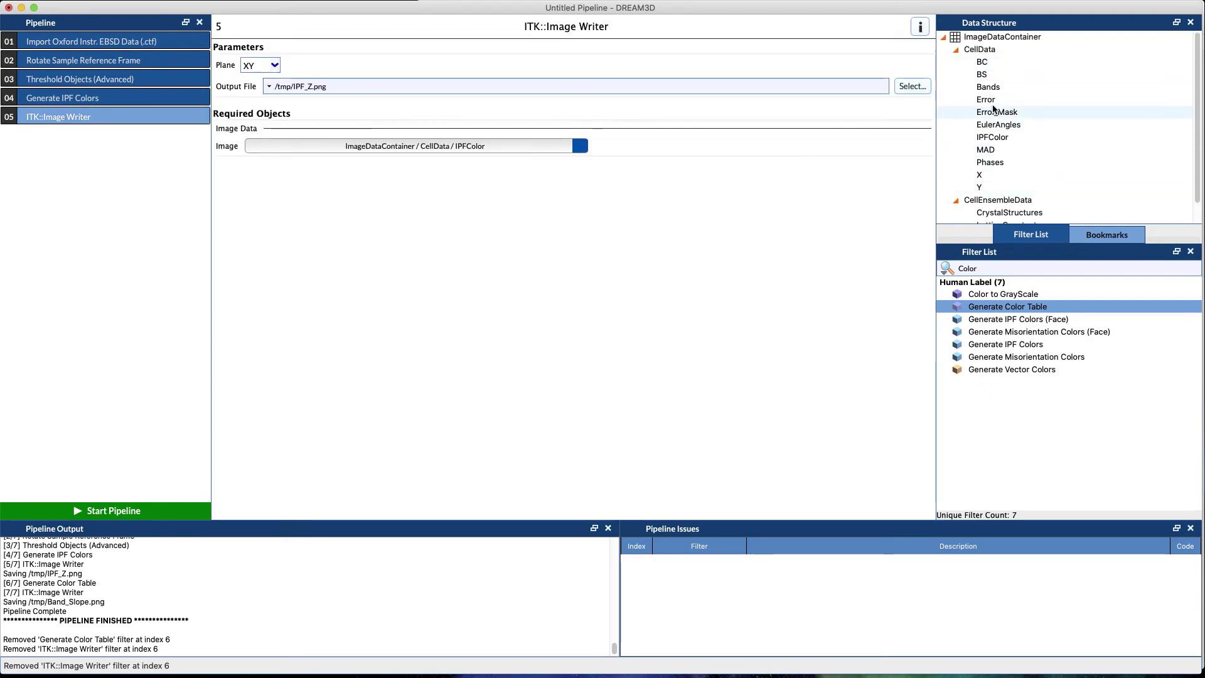
pyautogui.moveTo(1035, 312)
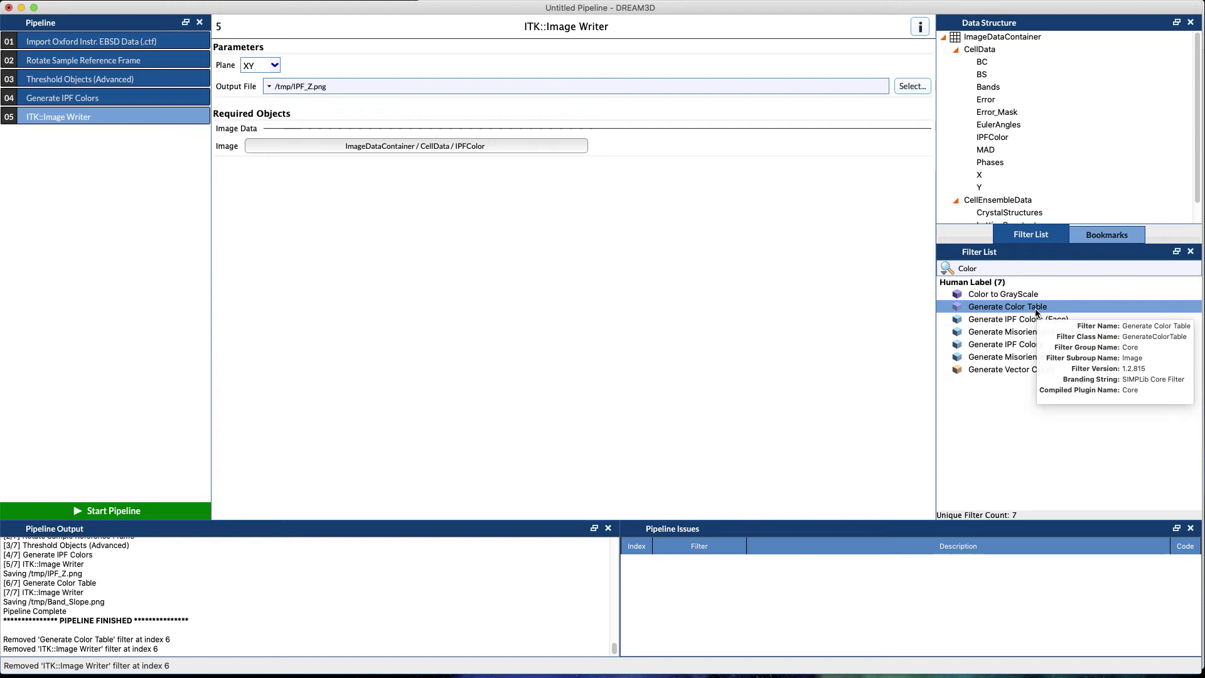
pyautogui.moveTo(1036, 312); pyautogui.dragTo(57, 142)
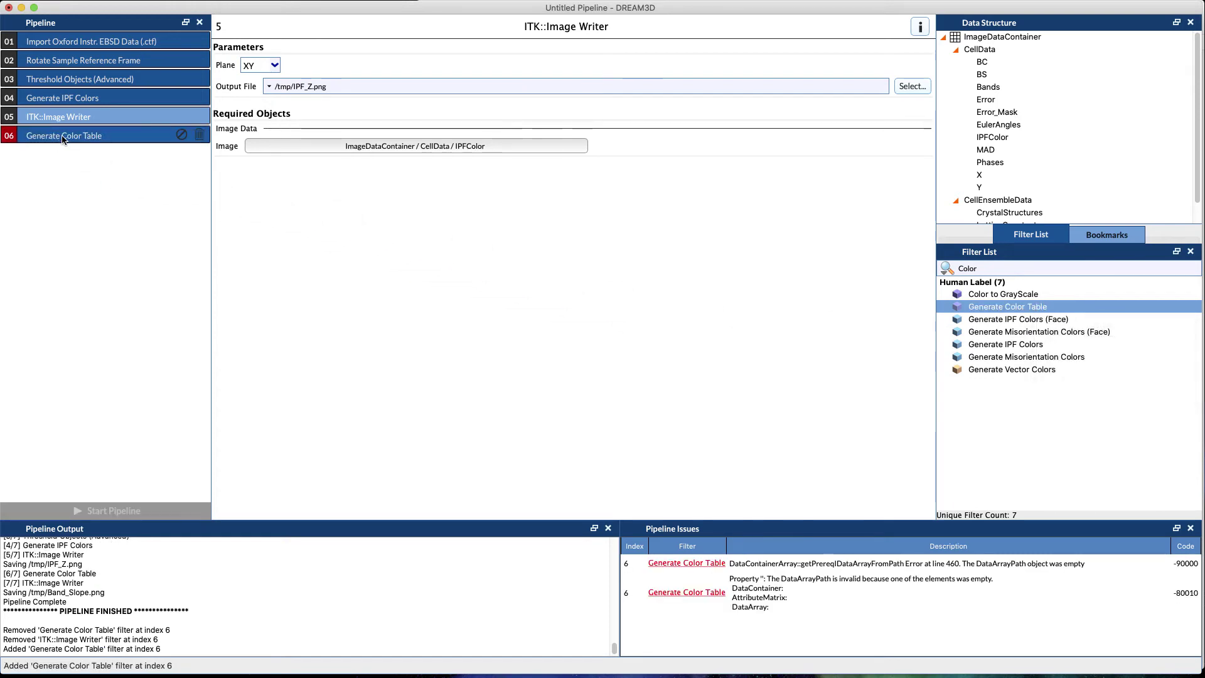
pyautogui.click(61, 146)
pyautogui.click(246, 73)
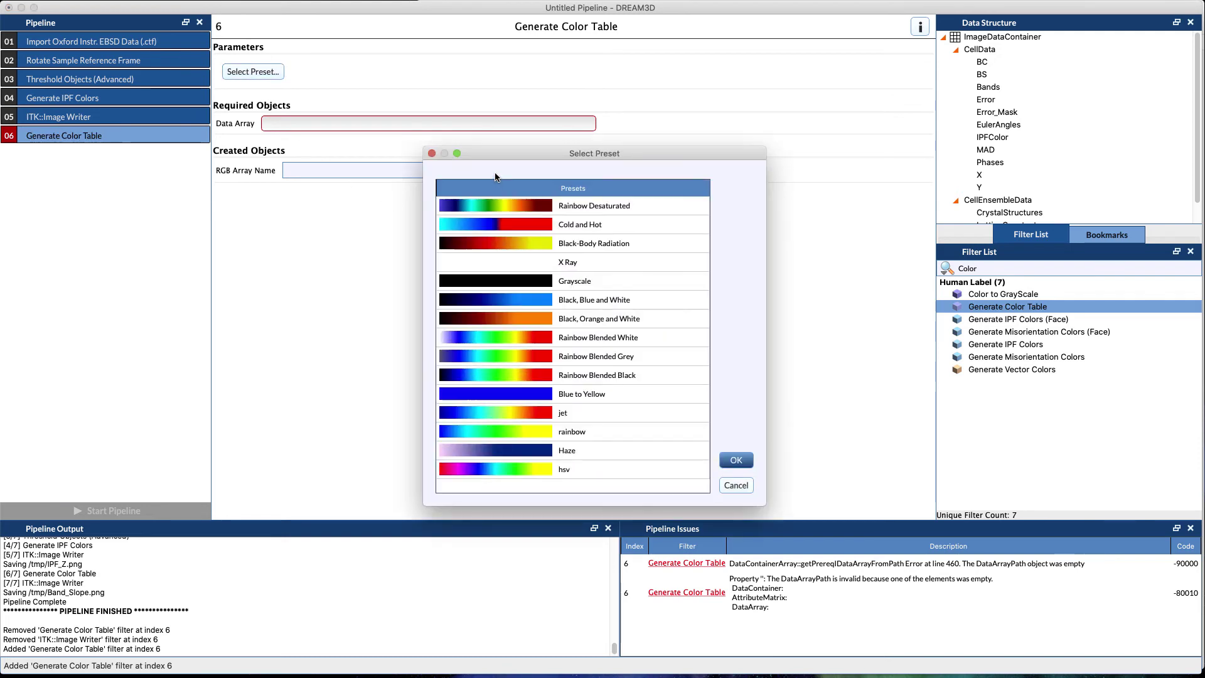
pyautogui.click(546, 211)
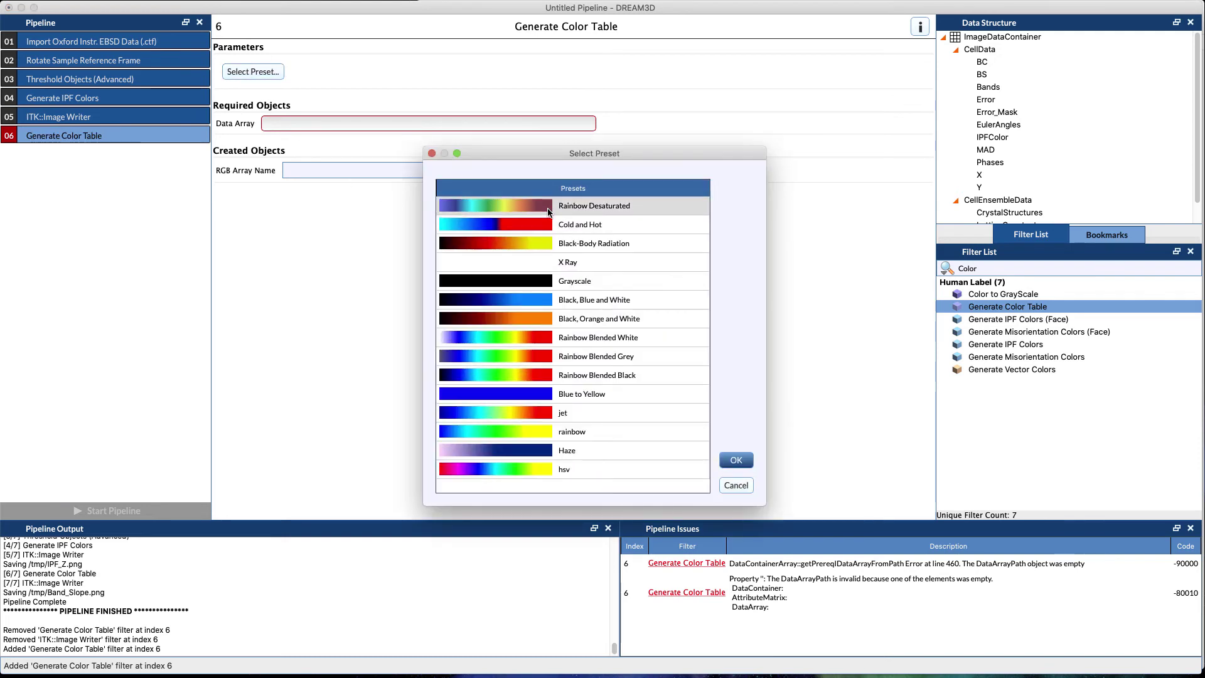
pyautogui.click(732, 458)
# Colour the BS array into a new array named 'Band Slope (Color)'
pyautogui.moveTo(304, 127); pyautogui.dragTo(983, 75)
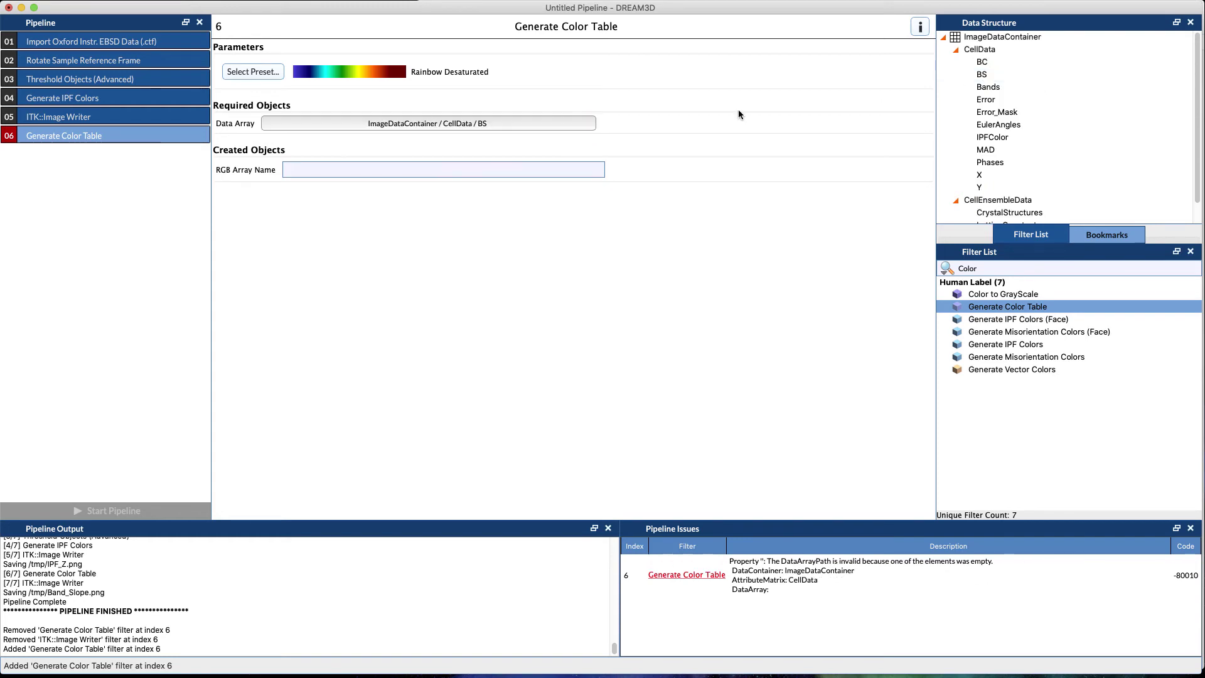
pyautogui.click(336, 163)
pyautogui.write('Band')
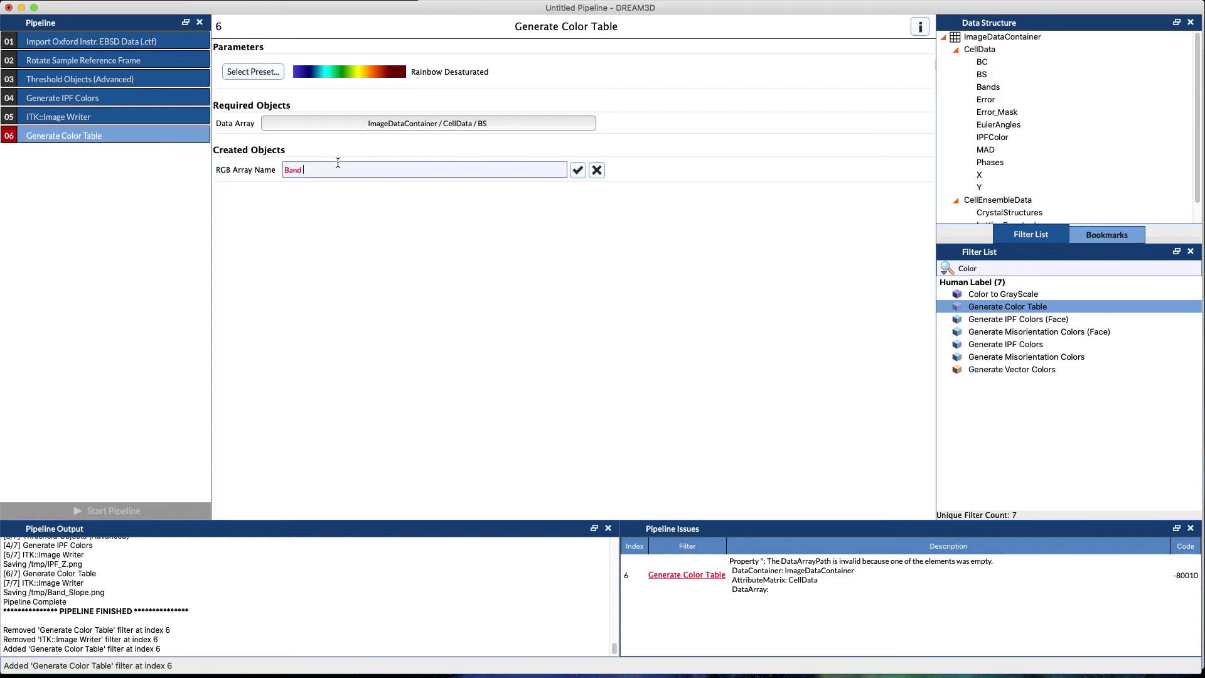
pyautogui.write(' Slope (Color')
pyautogui.press('Return')
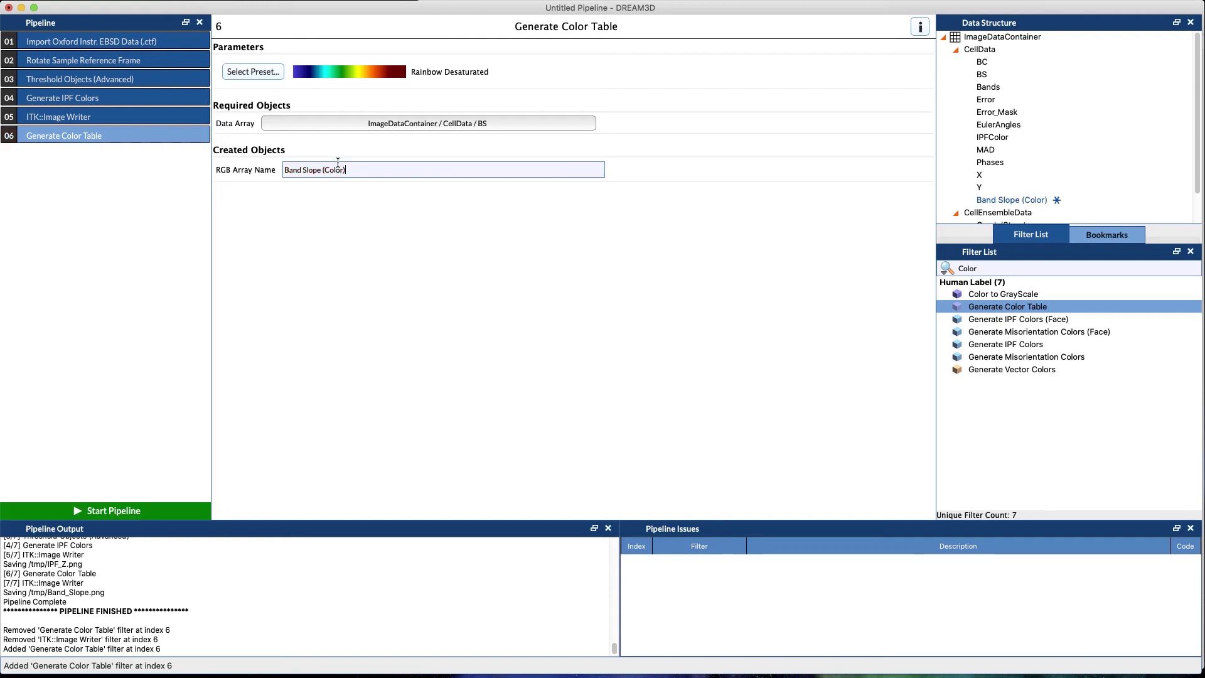
# Copy the image writer to the end to save Band Slope (Color) as /tmp/Band_Slope.png, then run
pyautogui.click(68, 114)
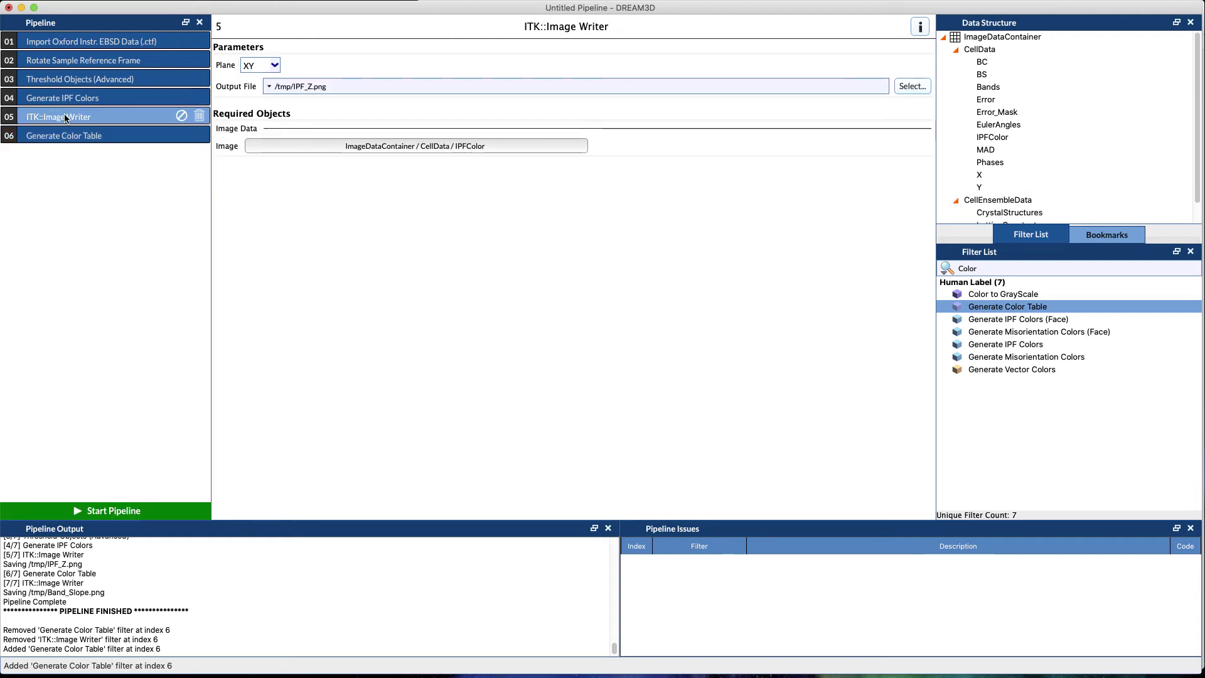
pyautogui.moveTo(68, 116); pyautogui.dragTo(64, 158)
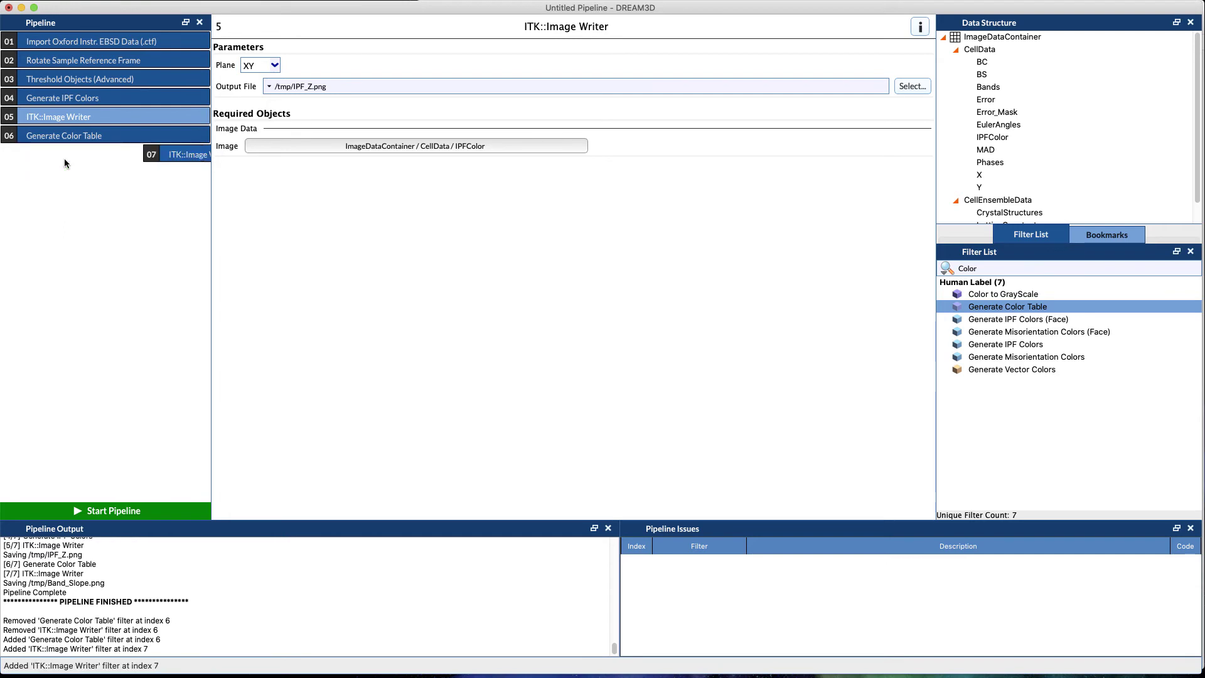
pyautogui.doubleClick(299, 86)
pyautogui.write('Band')
pyautogui.write('_Slope')
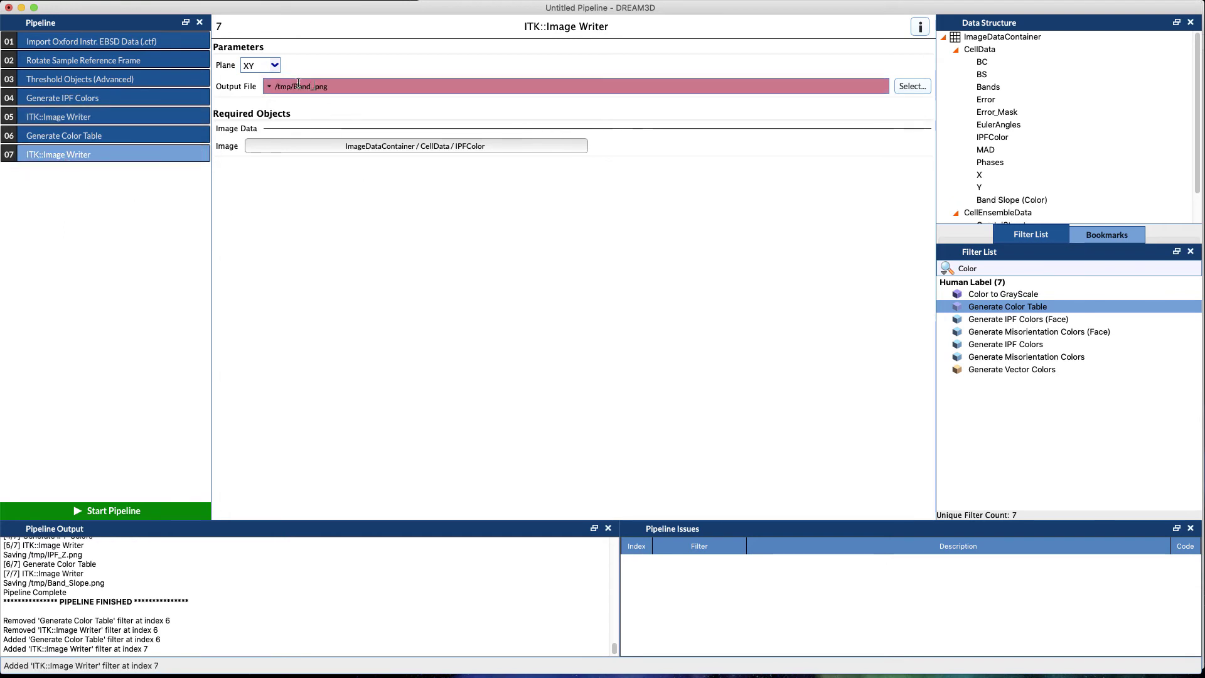
pyautogui.press('Return')
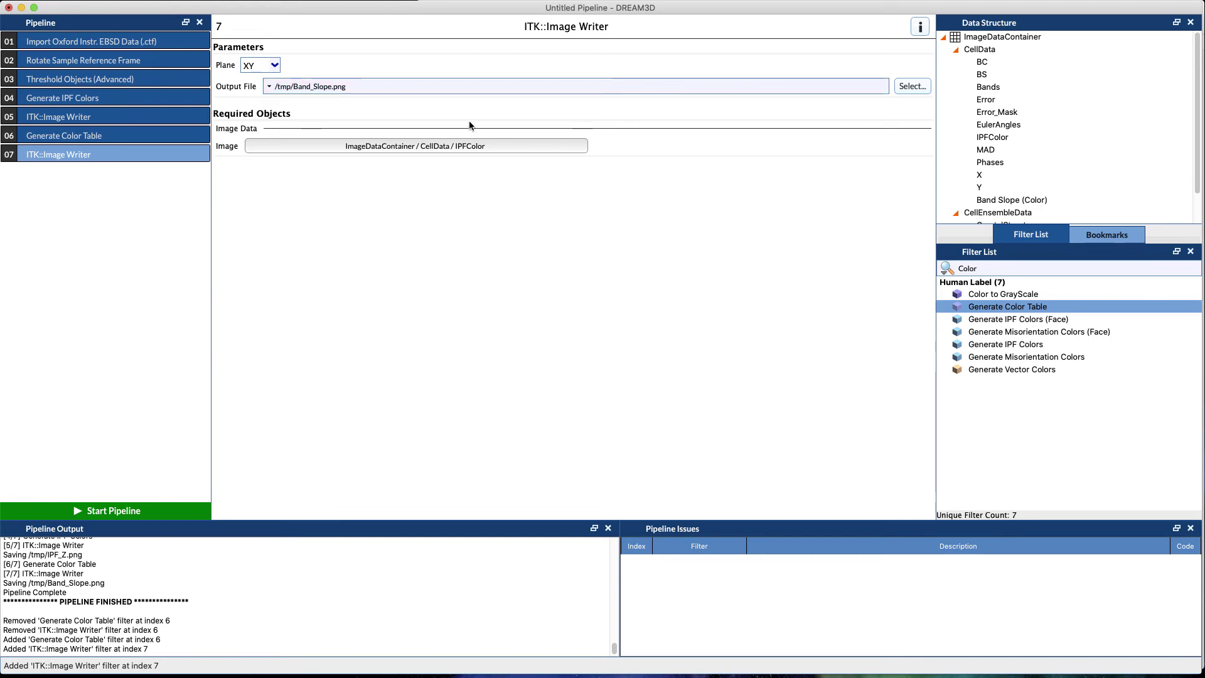
pyautogui.moveTo(466, 148); pyautogui.dragTo(1034, 201)
pyautogui.click(104, 512)
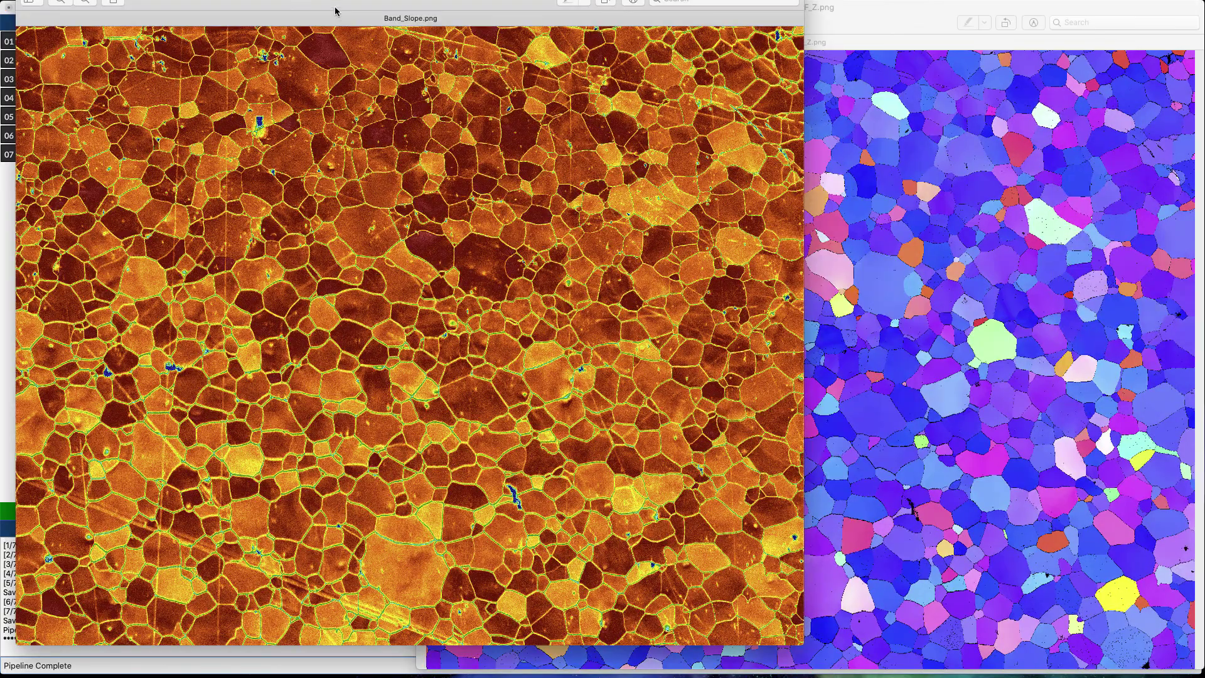
pyautogui.moveTo(335, 10); pyautogui.dragTo(344, 39)
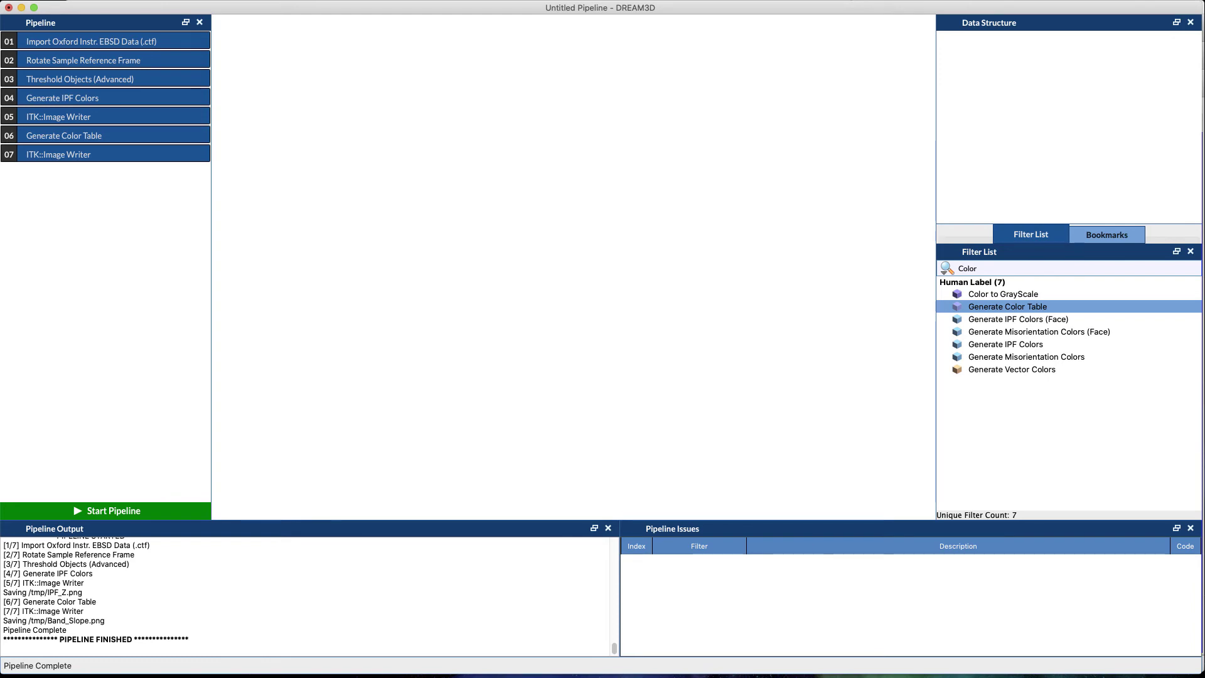
# Add Write DREAM.3D Data File saving /tmp/fw-ar-IF1-avtr12-corr.dream3d with Xdmf, and rerun the pipeline
pyautogui.doubleClick(968, 268)
pyautogui.write('Write')
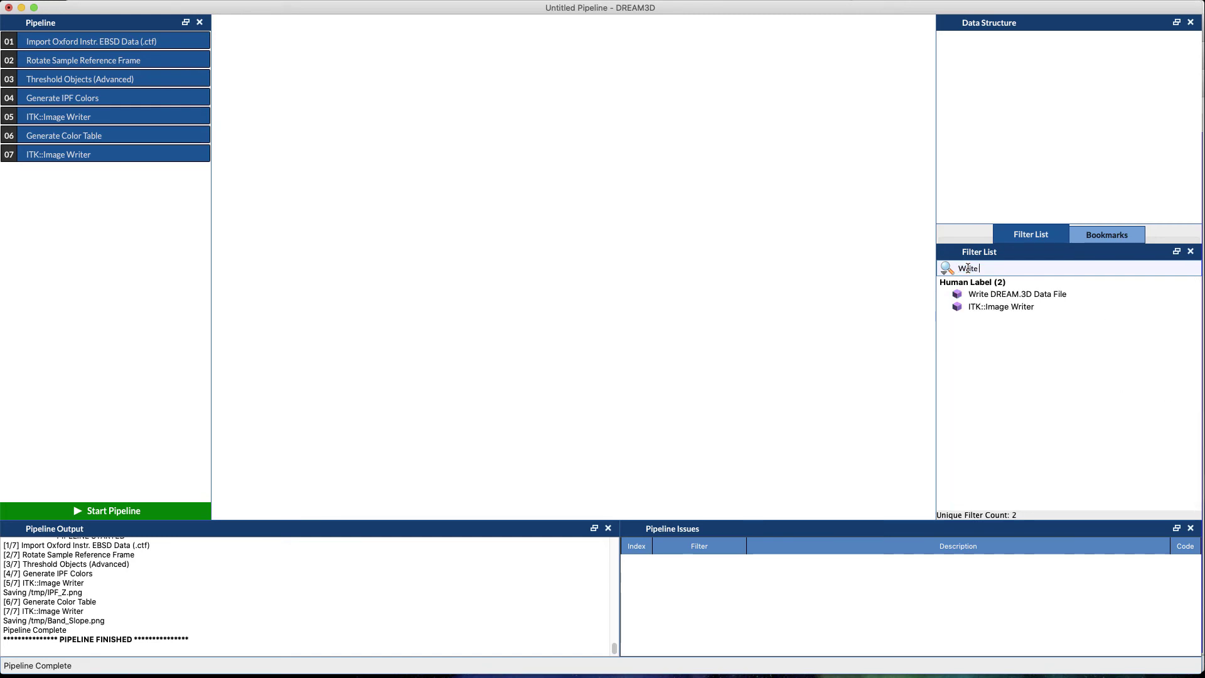
pyautogui.doubleClick(998, 295)
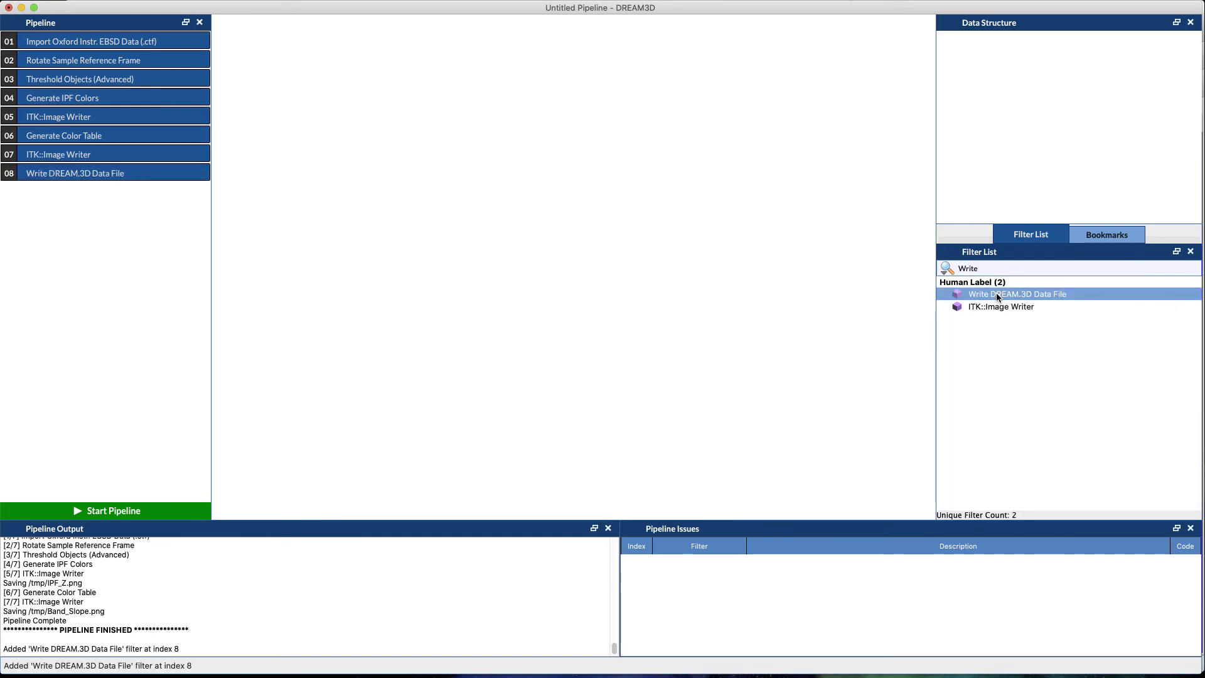
pyautogui.click(59, 178)
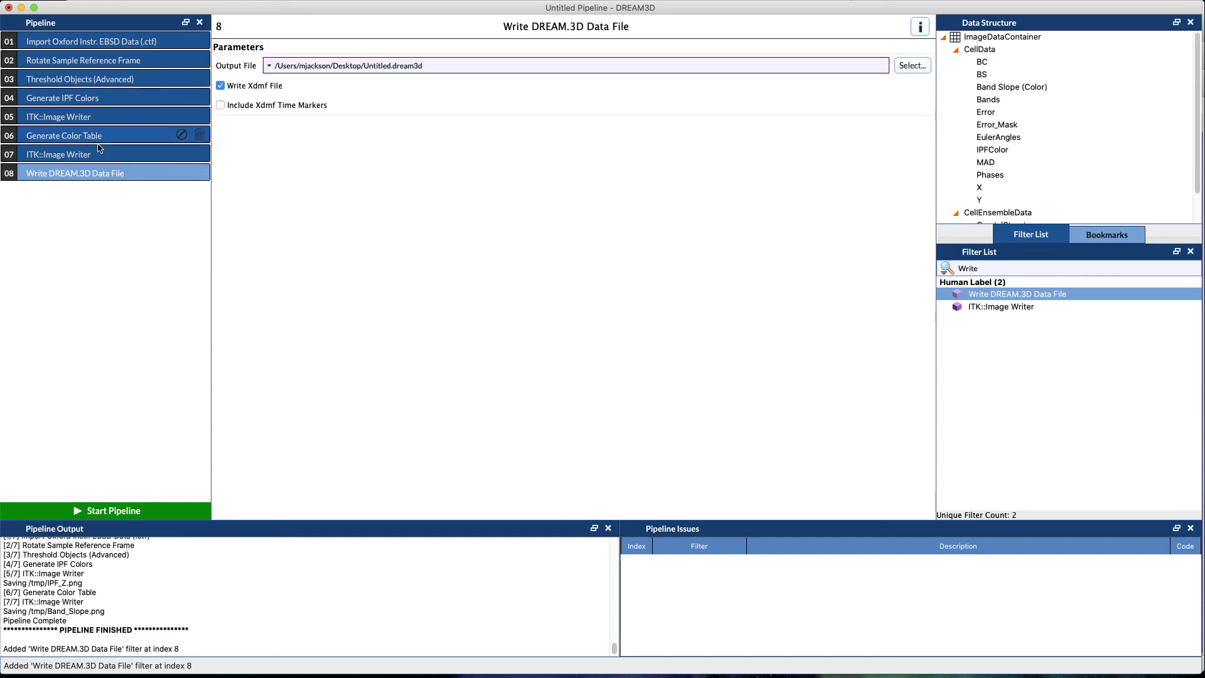
pyautogui.click(410, 63)
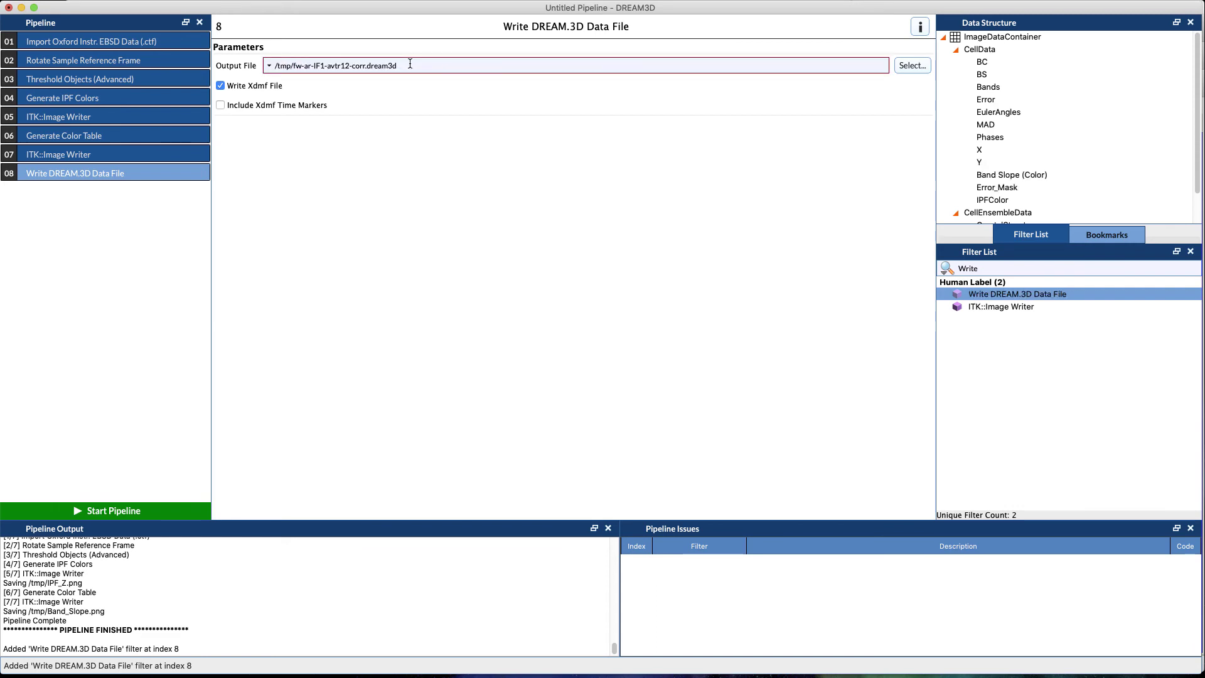
pyautogui.click(126, 511)
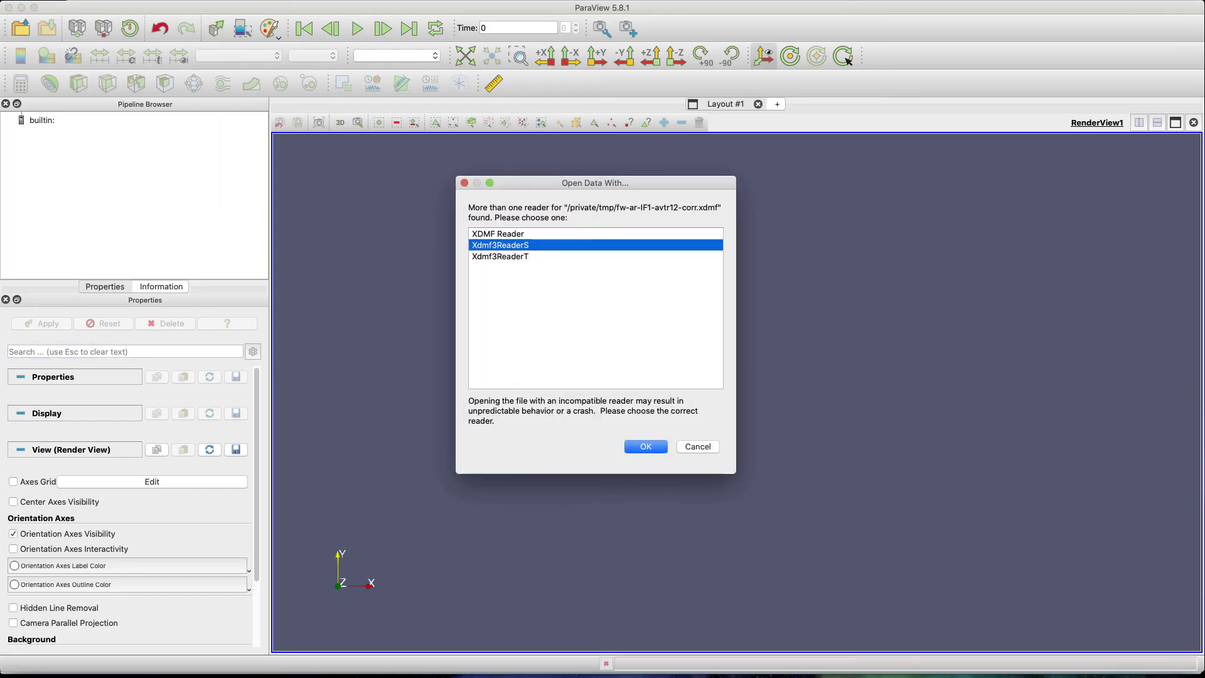
# Load fw-ar-IF1-avtr12-corr.xdmf with the XDMF Reader and review its listed cell arrays
pyautogui.click(522, 235)
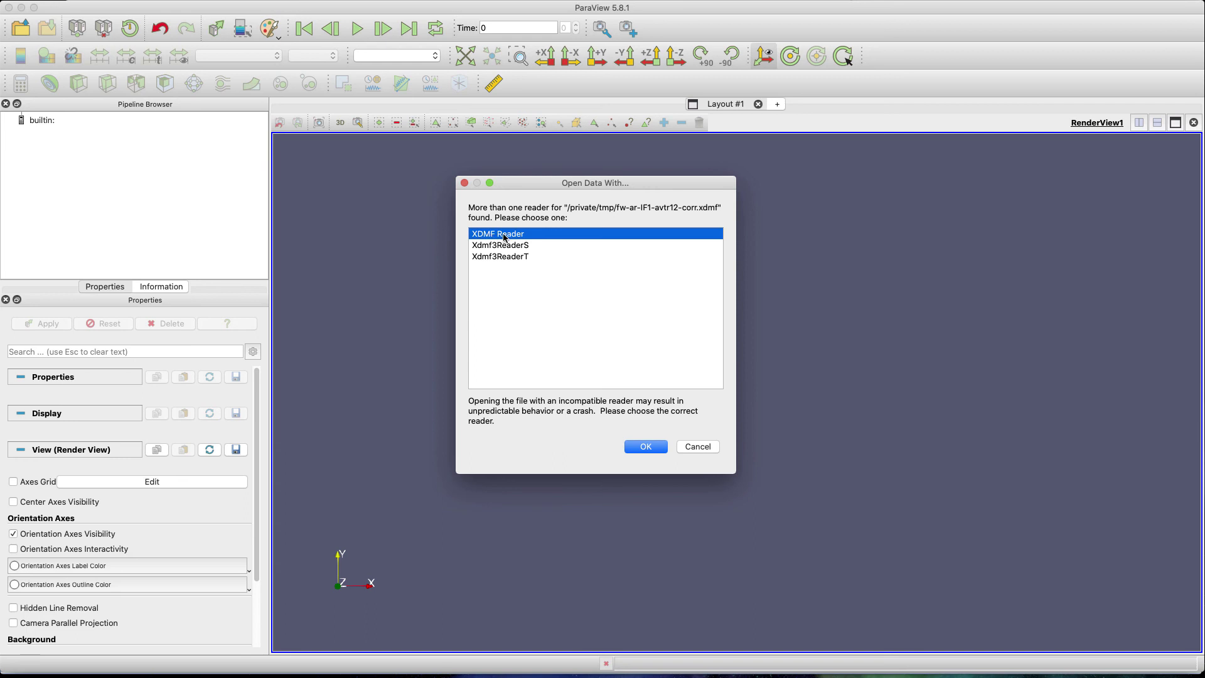
pyautogui.click(645, 447)
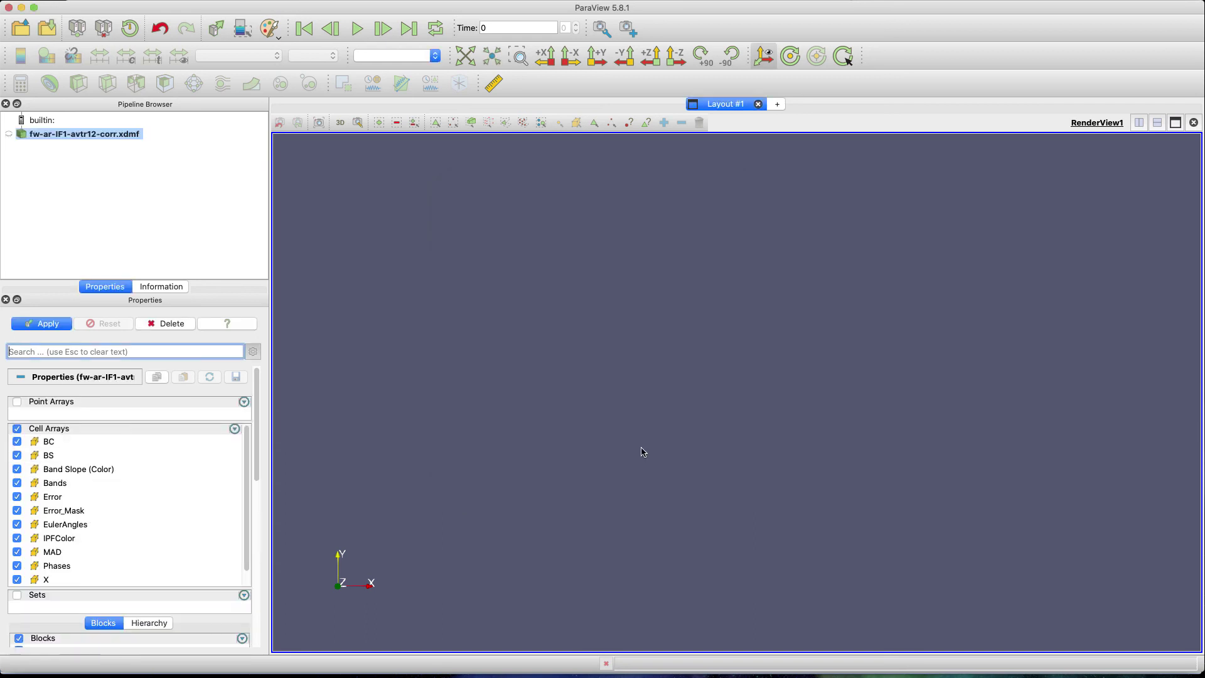
pyautogui.scroll(-4, 64, 439)
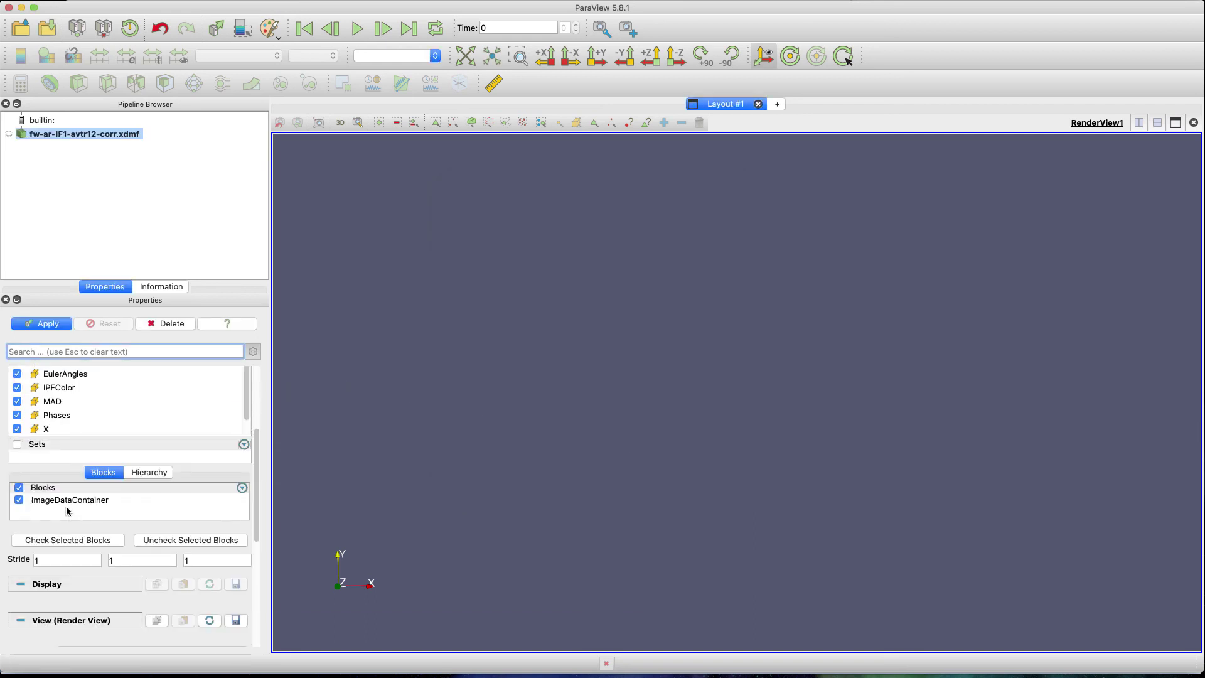
pyautogui.scroll(3, 65, 422)
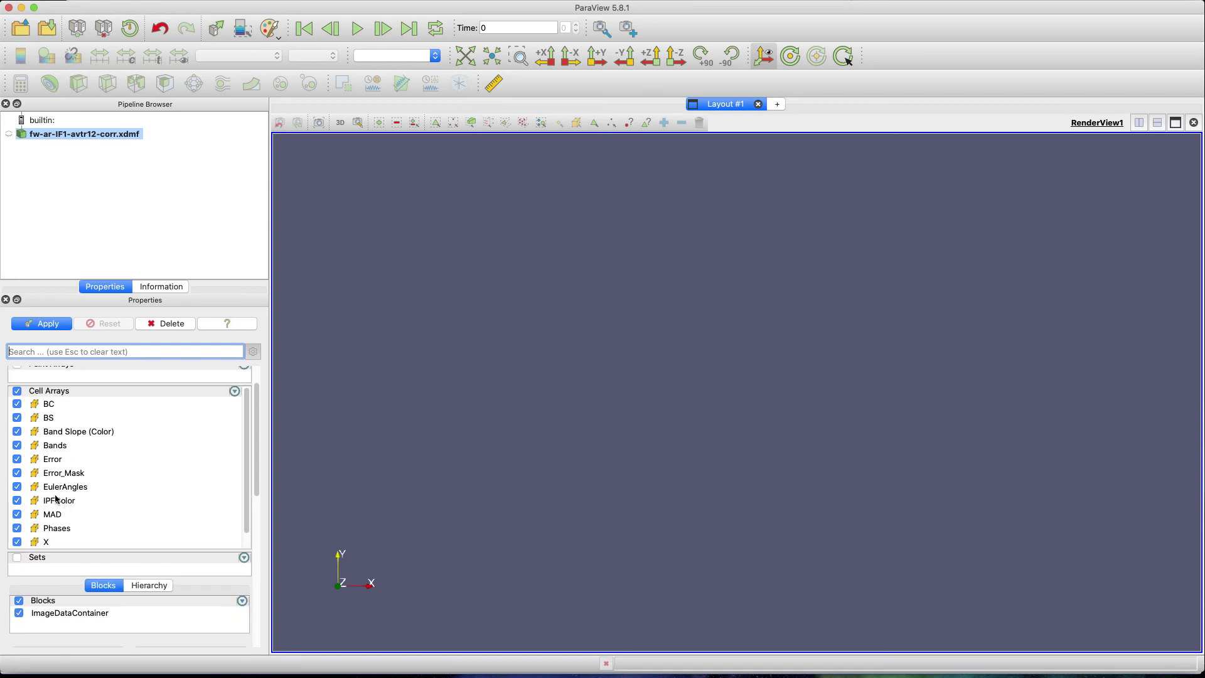
# Apply to load all cell arrays and switch the representation from Outline to Slice
pyautogui.click(55, 324)
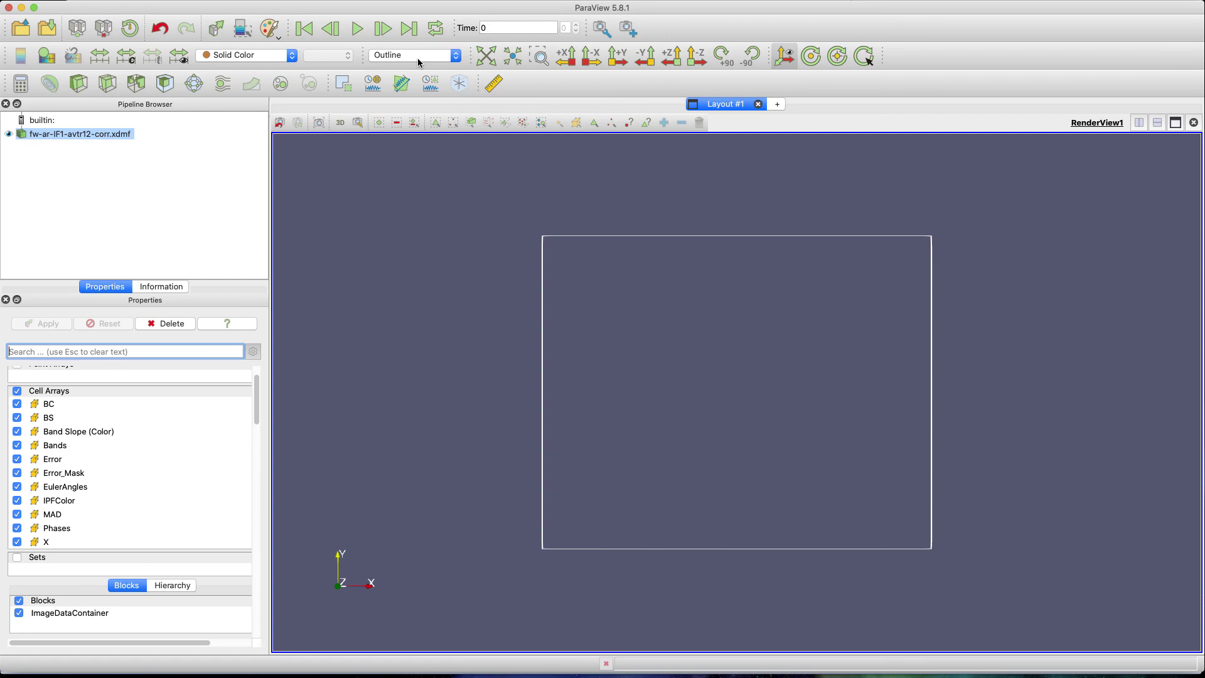
pyautogui.click(419, 54)
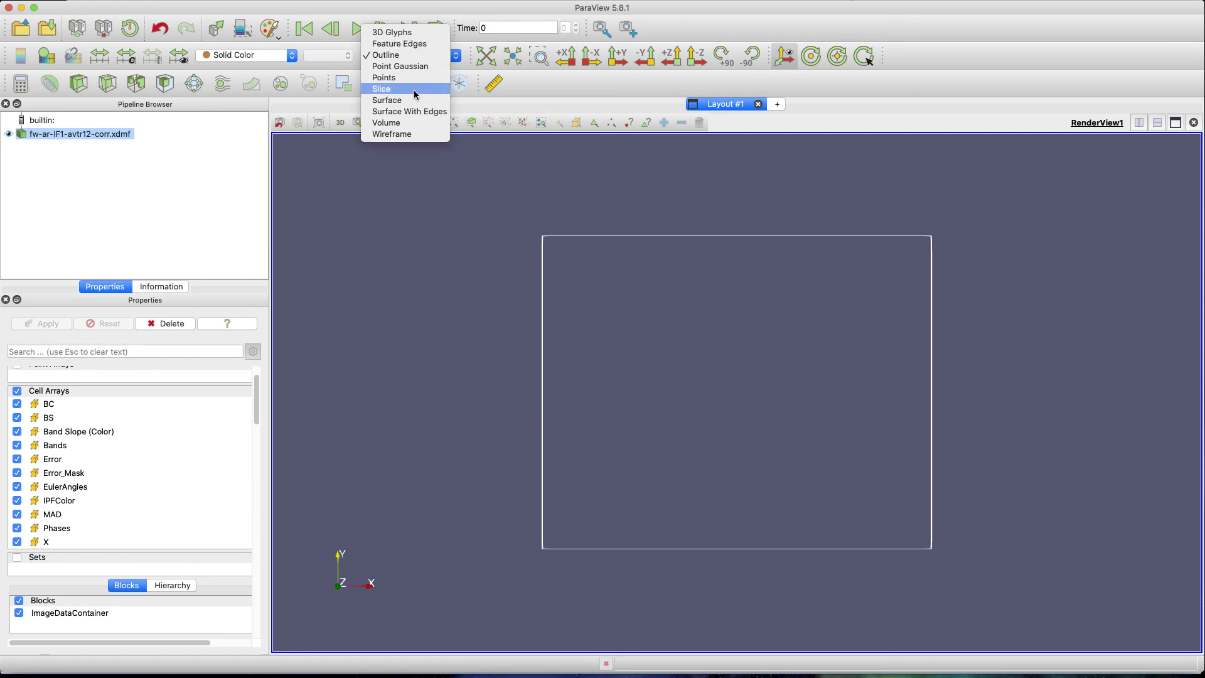
pyautogui.click(413, 89)
# Colour the slice by BS, then by Bands, and rotate it in 3-D
pyautogui.click(246, 53)
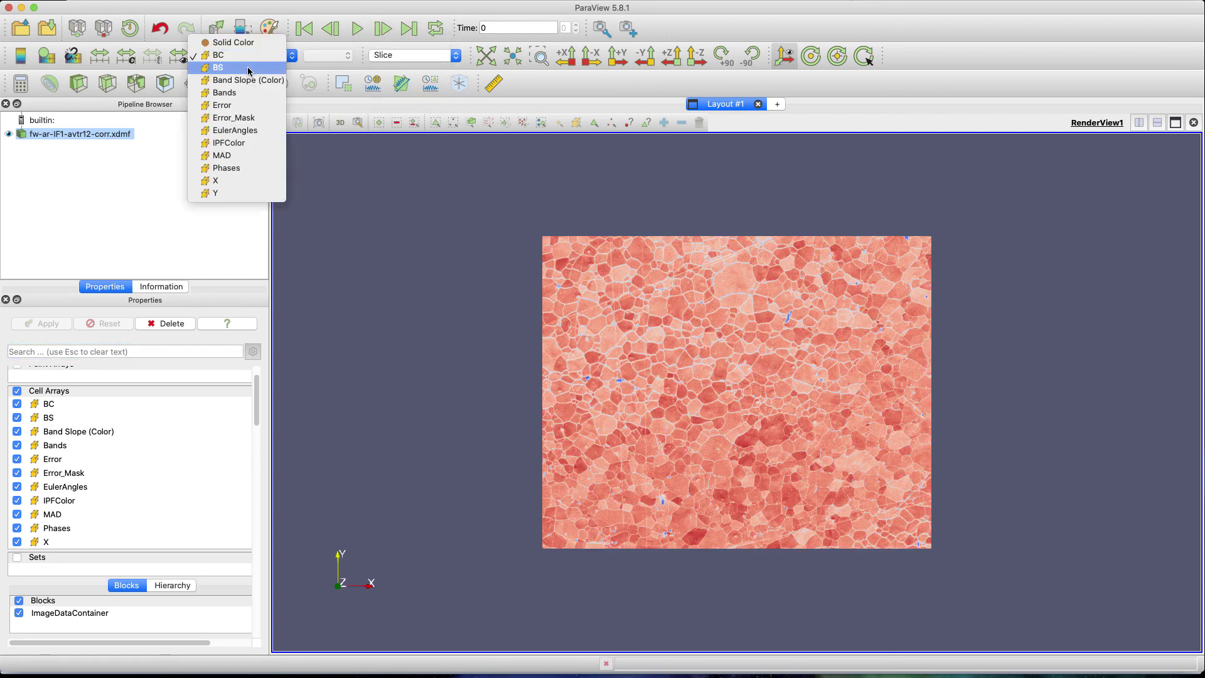
pyautogui.click(250, 69)
pyautogui.click(243, 55)
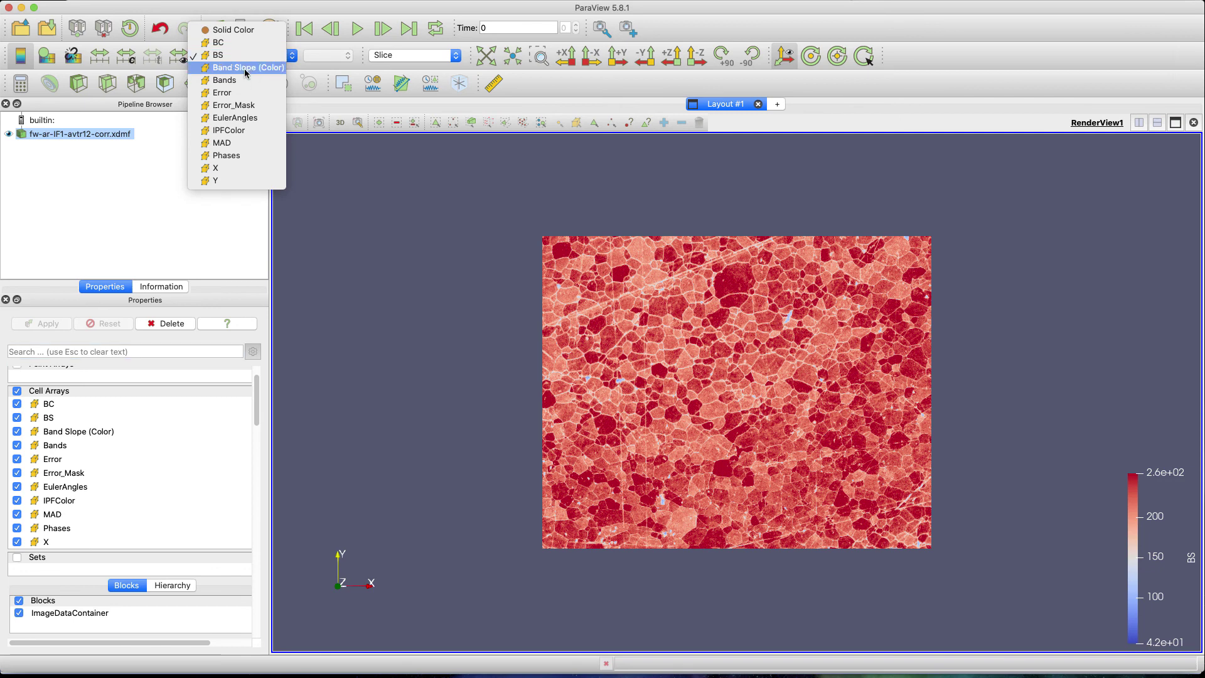
pyautogui.click(245, 80)
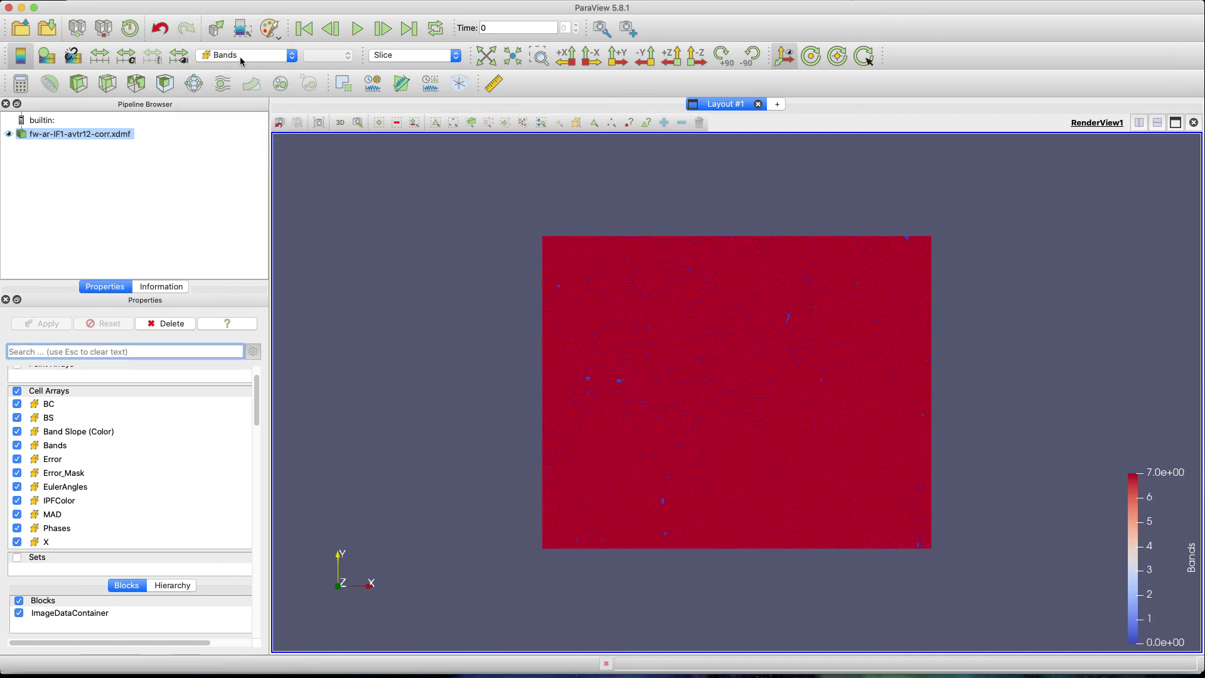
pyautogui.click(240, 56)
pyautogui.click(639, 400)
pyautogui.scroll(2, 622, 402)
pyautogui.rightClick(629, 406)
pyautogui.moveTo(629, 405); pyautogui.dragTo(229, 22)
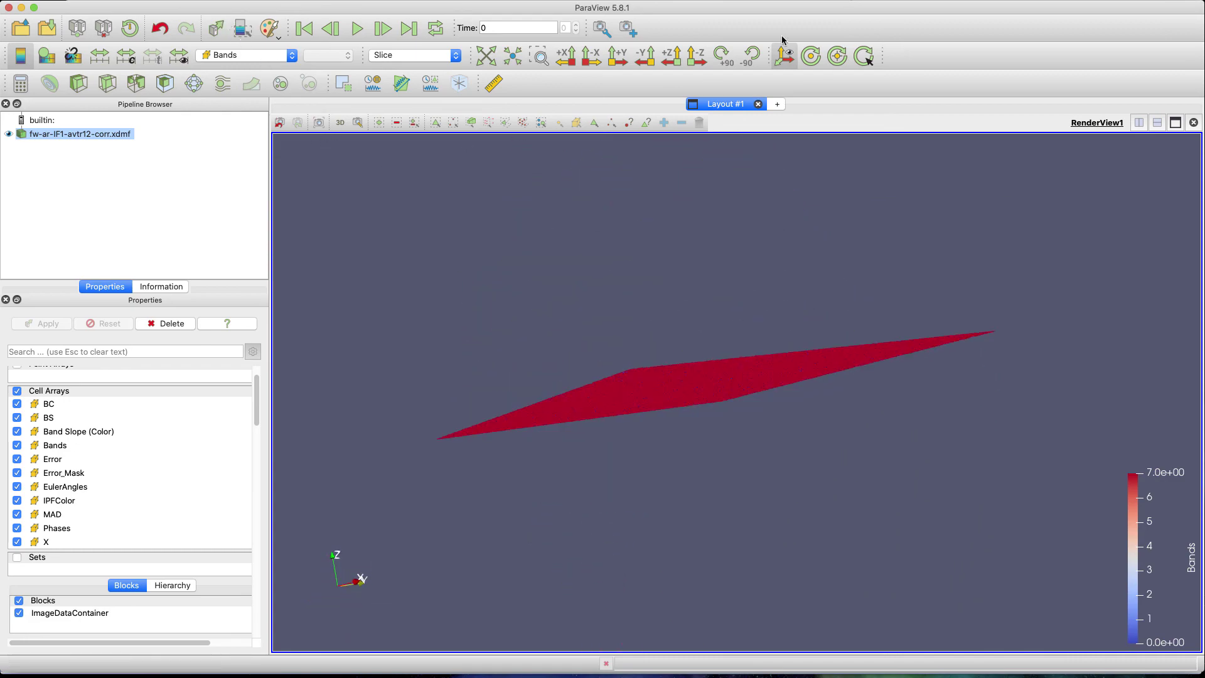
# View the slice face-on, colour by Error, then show IPFColor as direct RGB colours
pyautogui.click(672, 56)
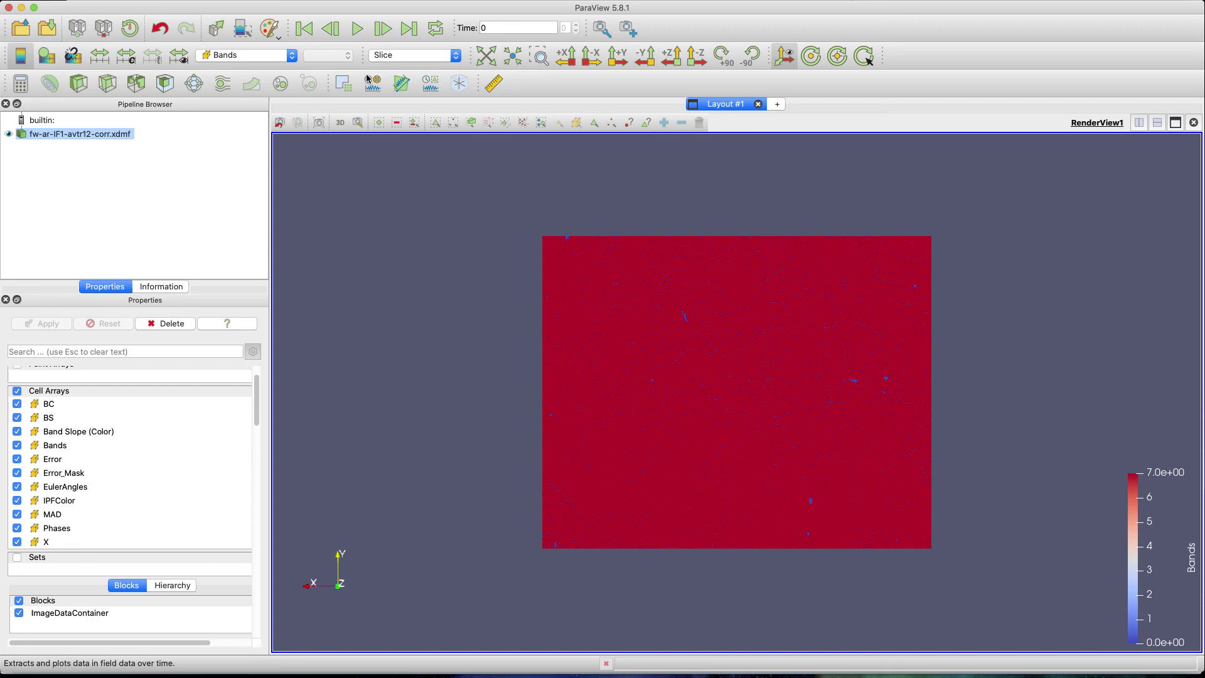
pyautogui.click(246, 55)
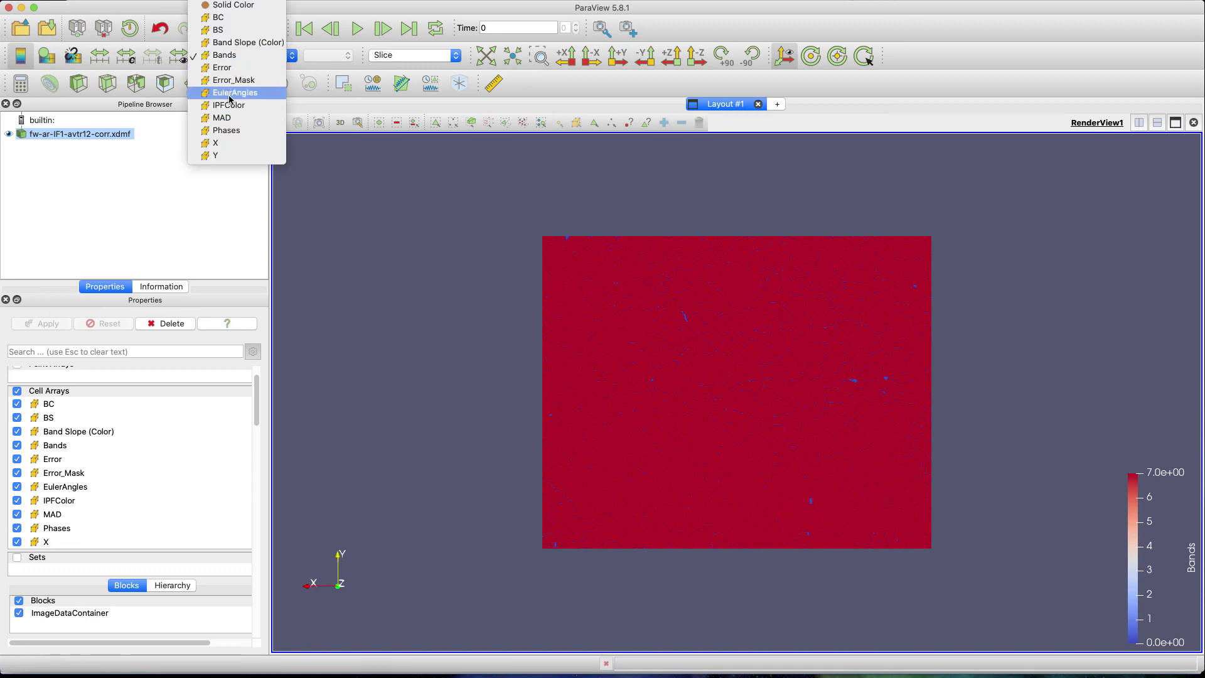
pyautogui.click(227, 66)
pyautogui.click(228, 57)
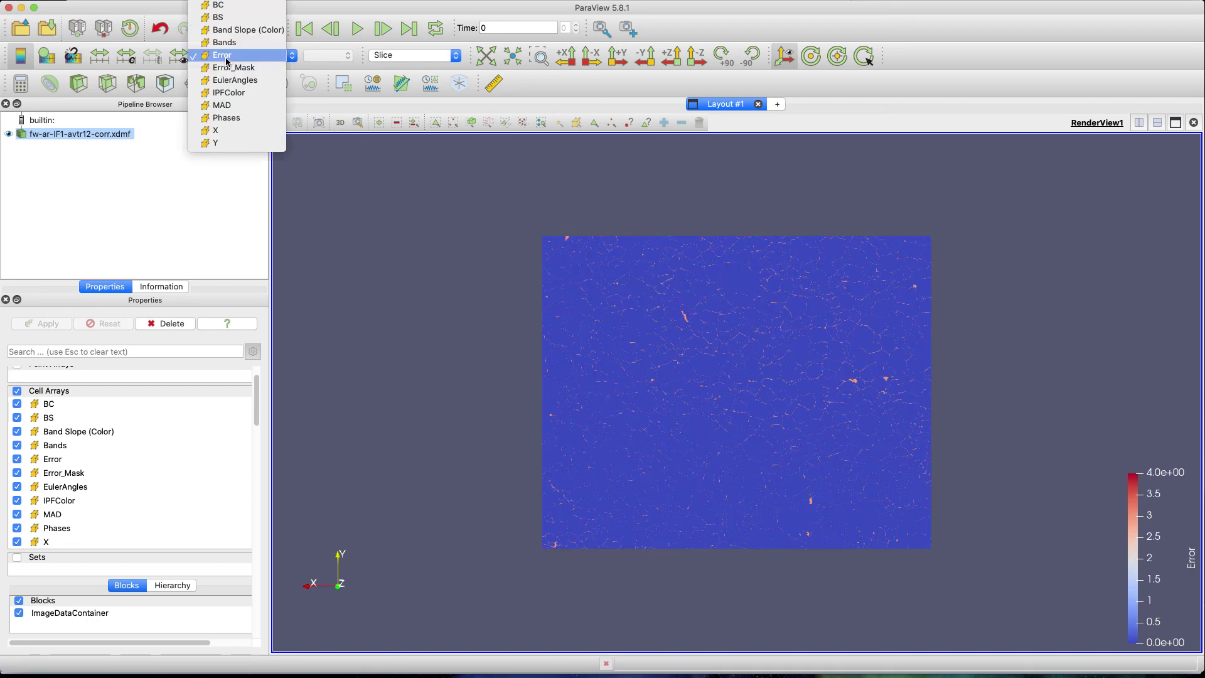
pyautogui.click(230, 93)
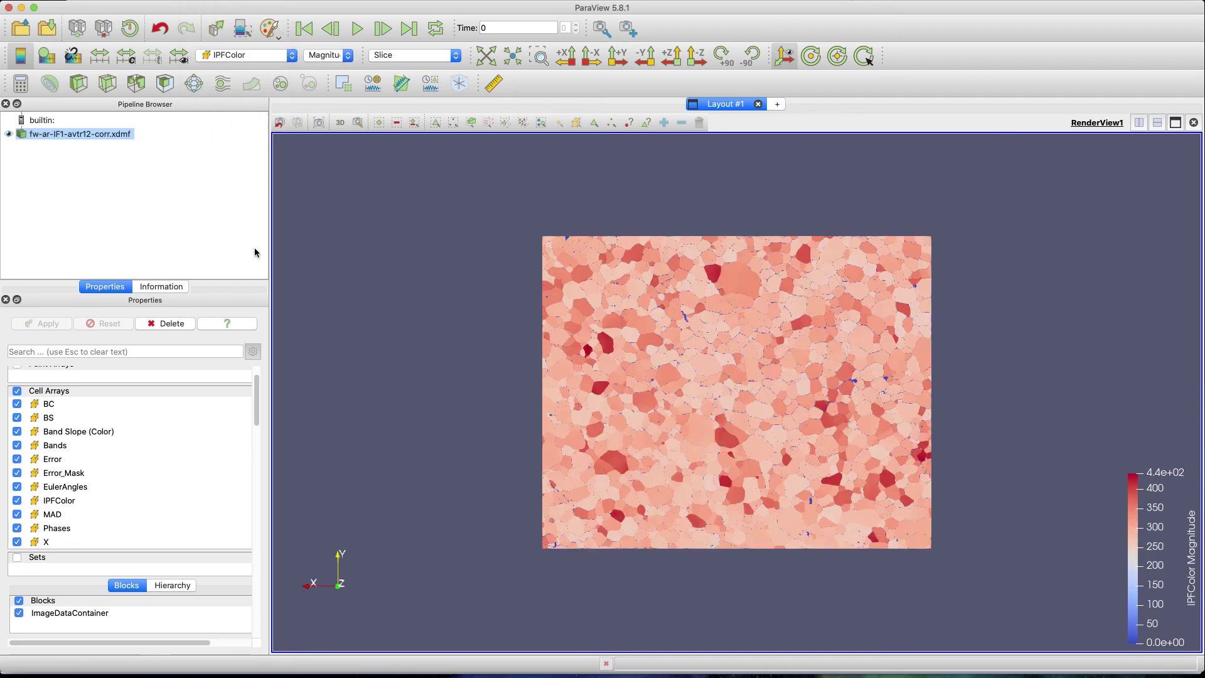
pyautogui.moveTo(258, 421); pyautogui.dragTo(260, 473)
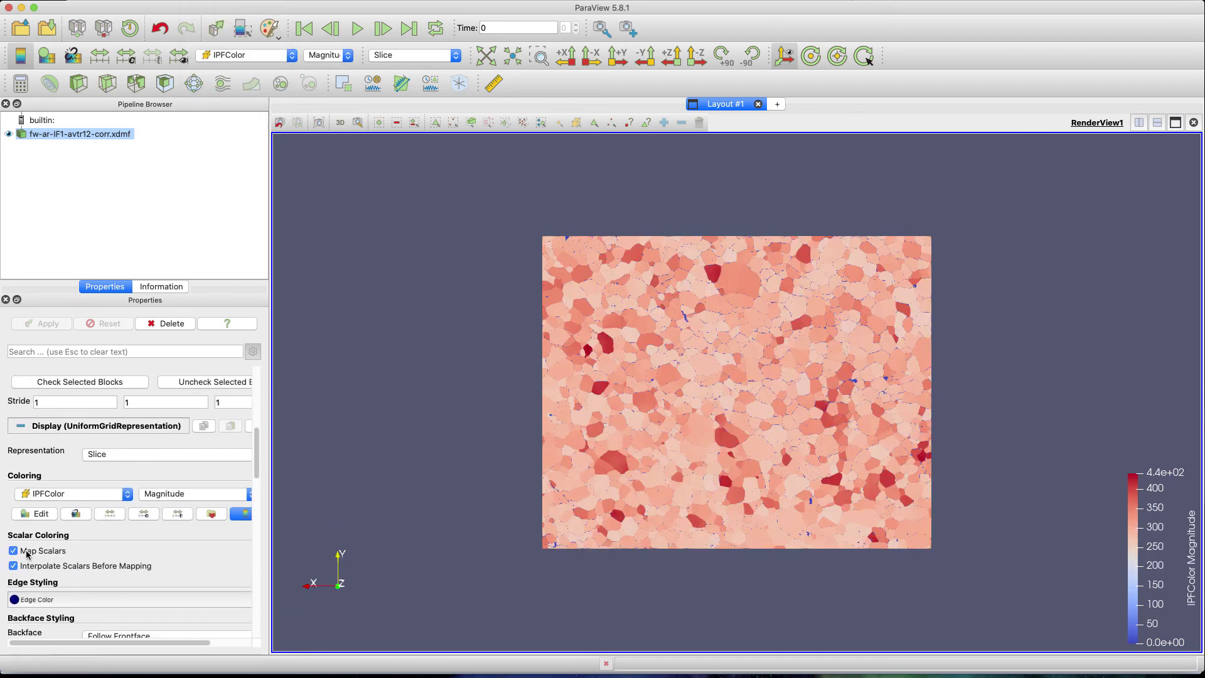
pyautogui.click(12, 552)
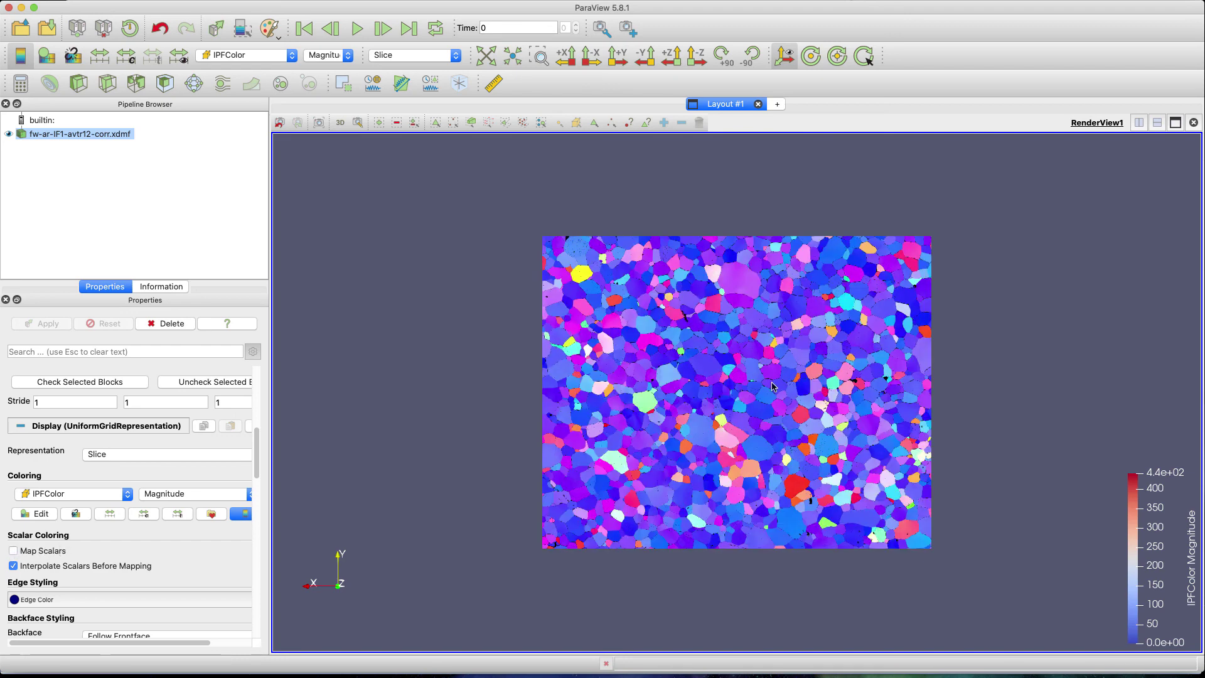
# Colour the slice by MAD mapped through the blue–red colour map, zooming in and out
pyautogui.click(270, 55)
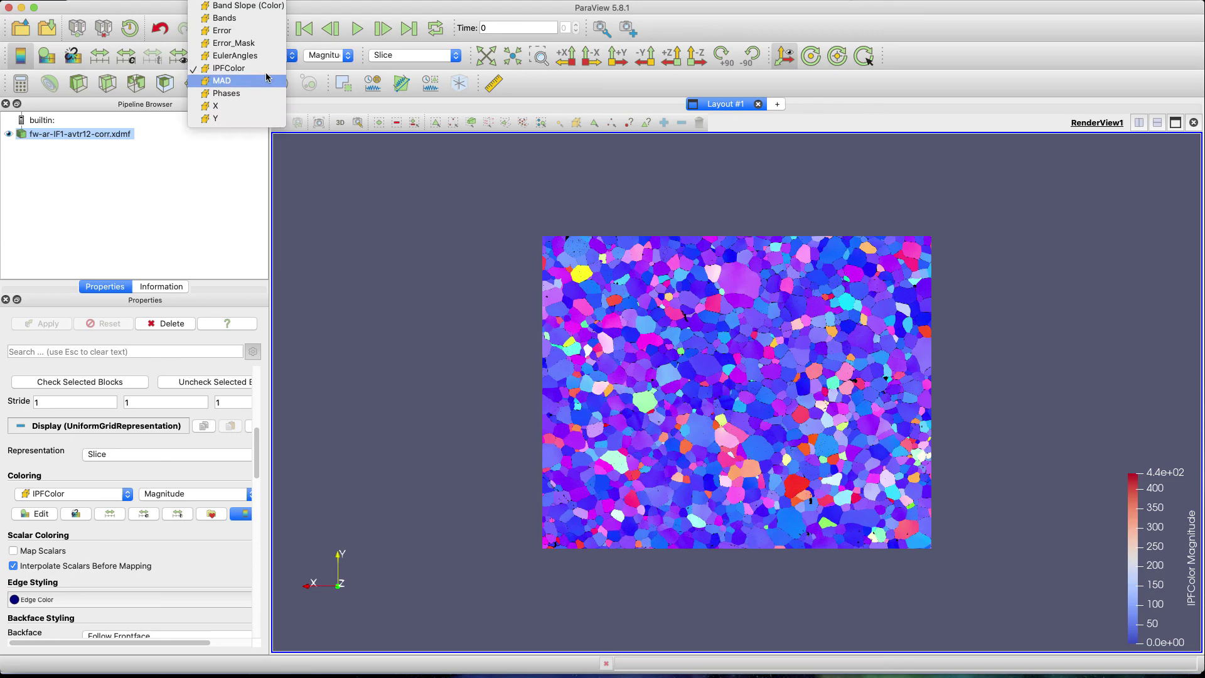
pyautogui.click(268, 96)
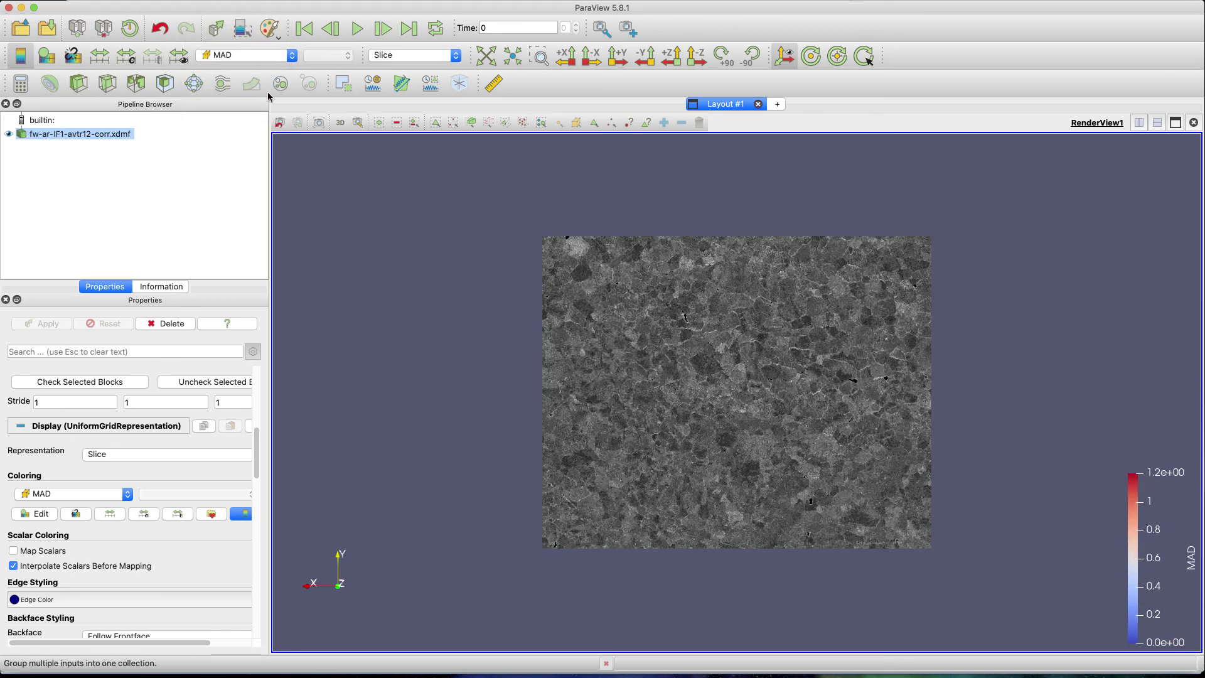
pyautogui.click(26, 555)
pyautogui.scroll(5, 667, 431)
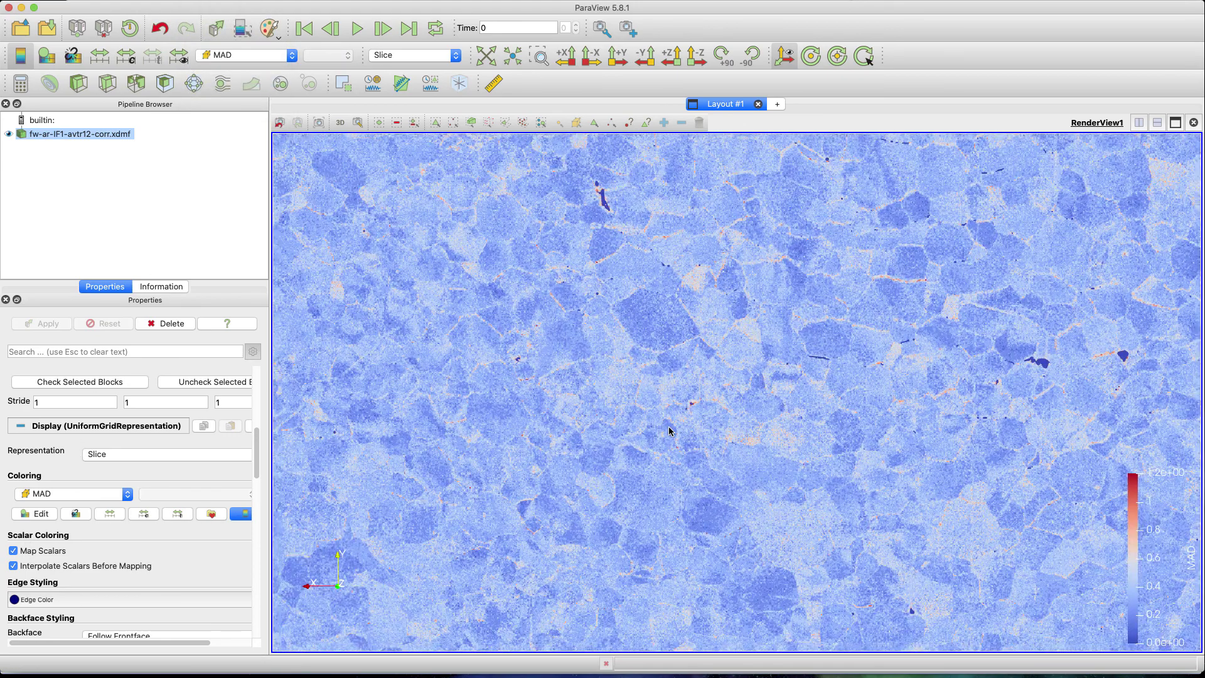
pyautogui.scroll(-4, 669, 432)
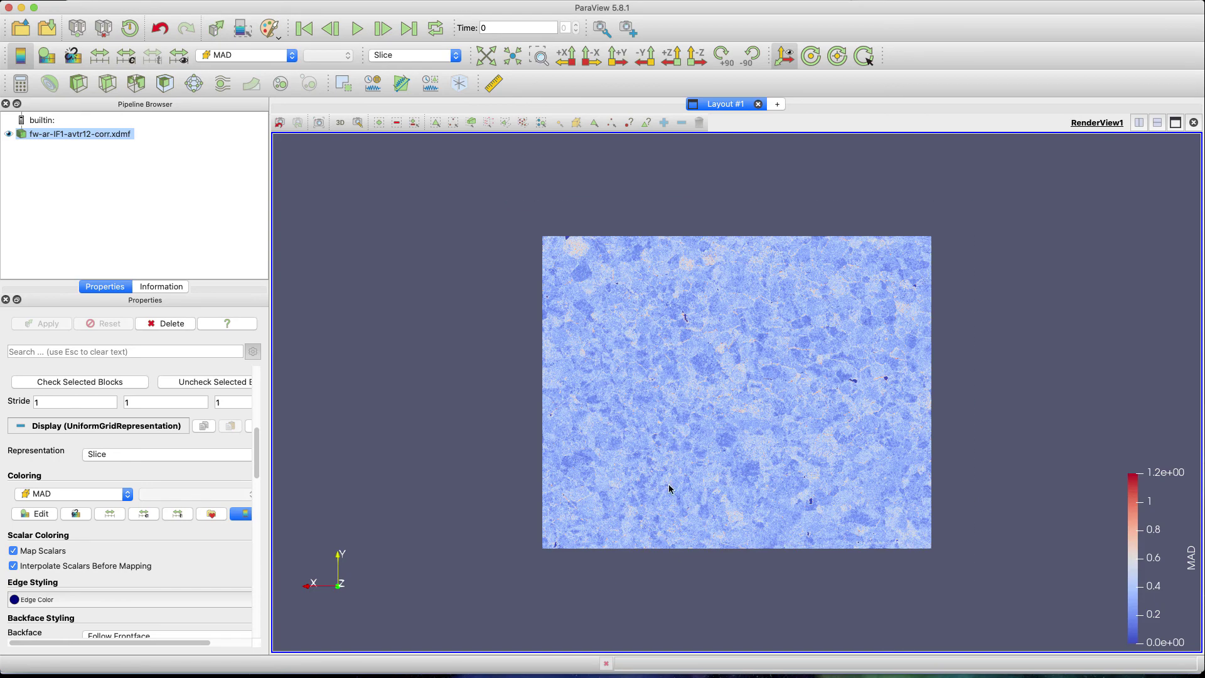